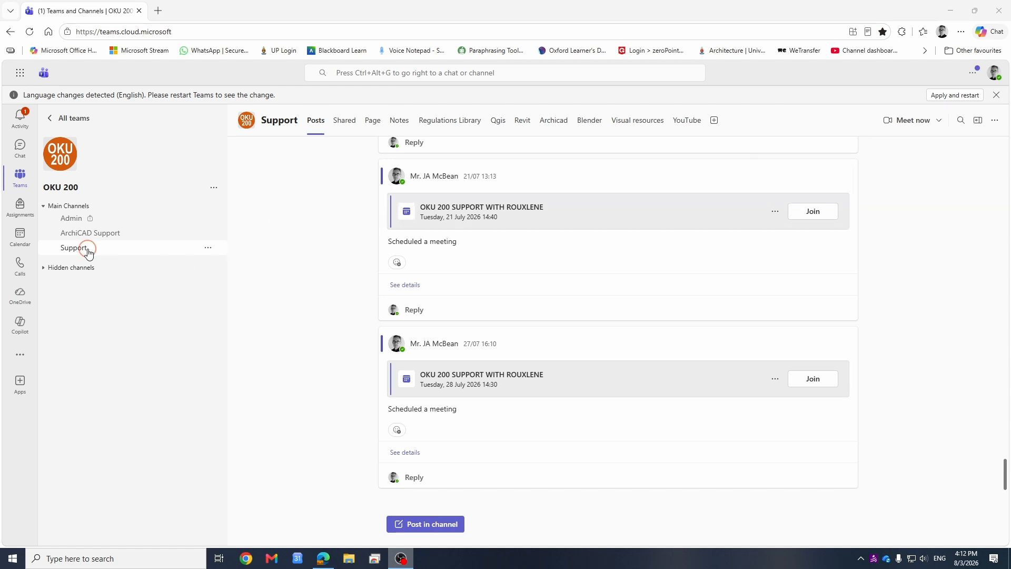
Open the Template folder in the Support channel's Archicad library
click(551, 121)
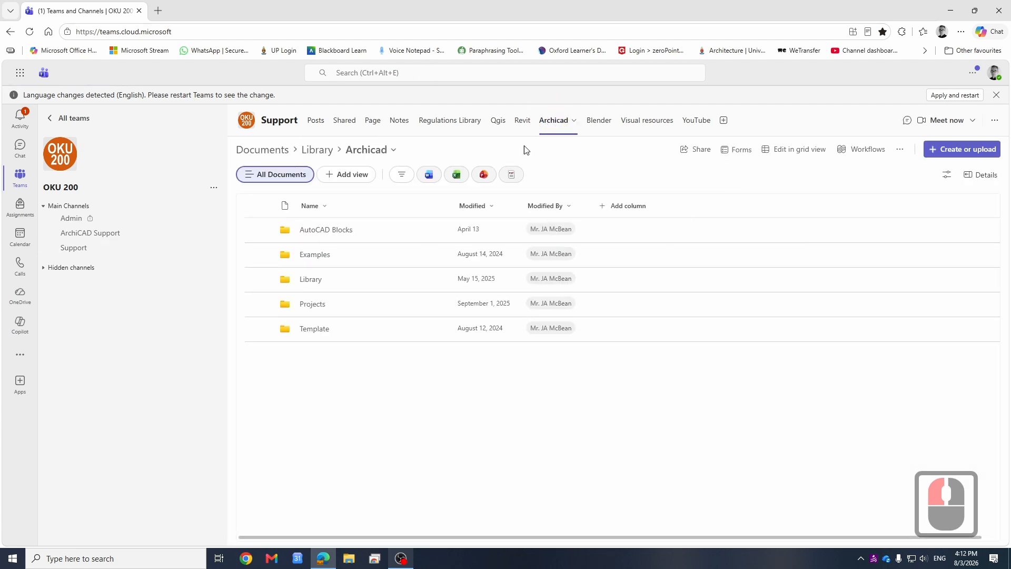
click(561, 121)
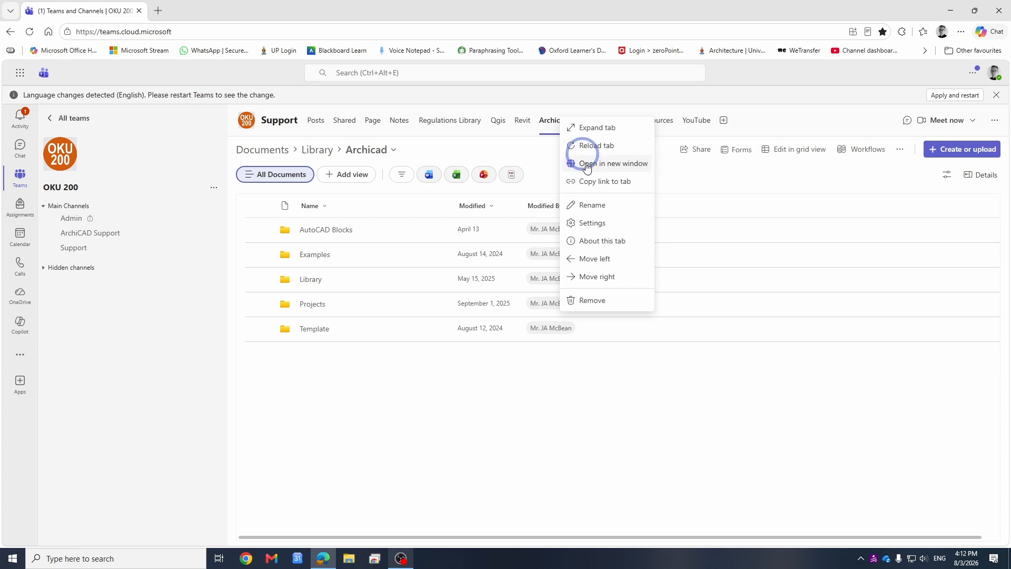
click(805, 99)
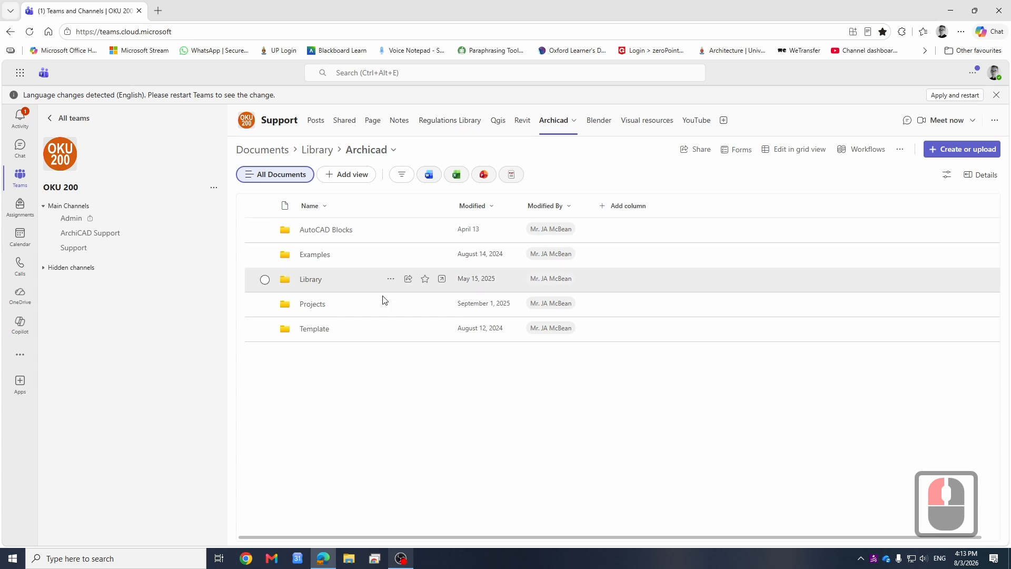
click(316, 330)
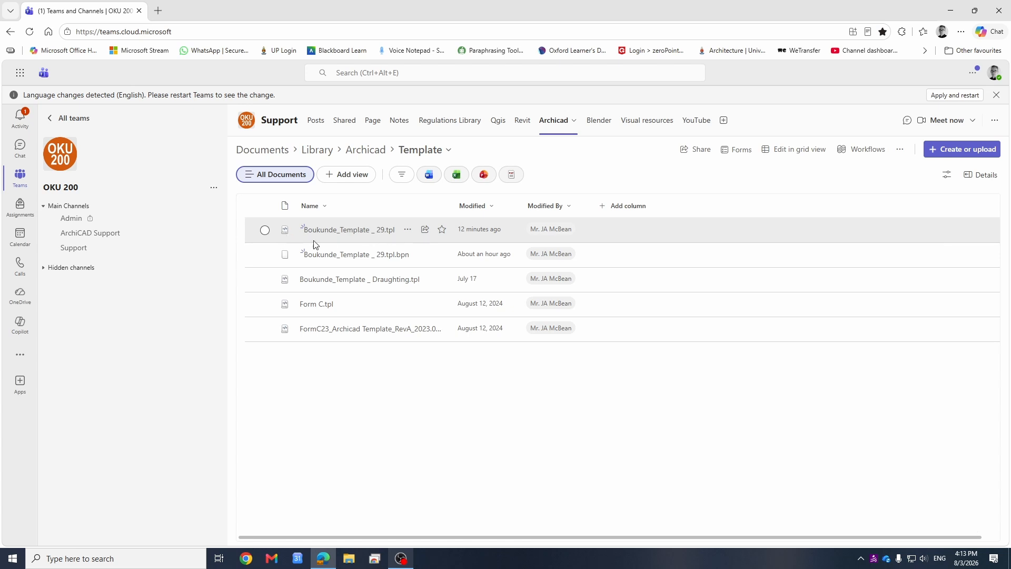
Download Boukunde_Template _ 29.tpl from the Template folder, choosing to save it to a custom location
click(265, 232)
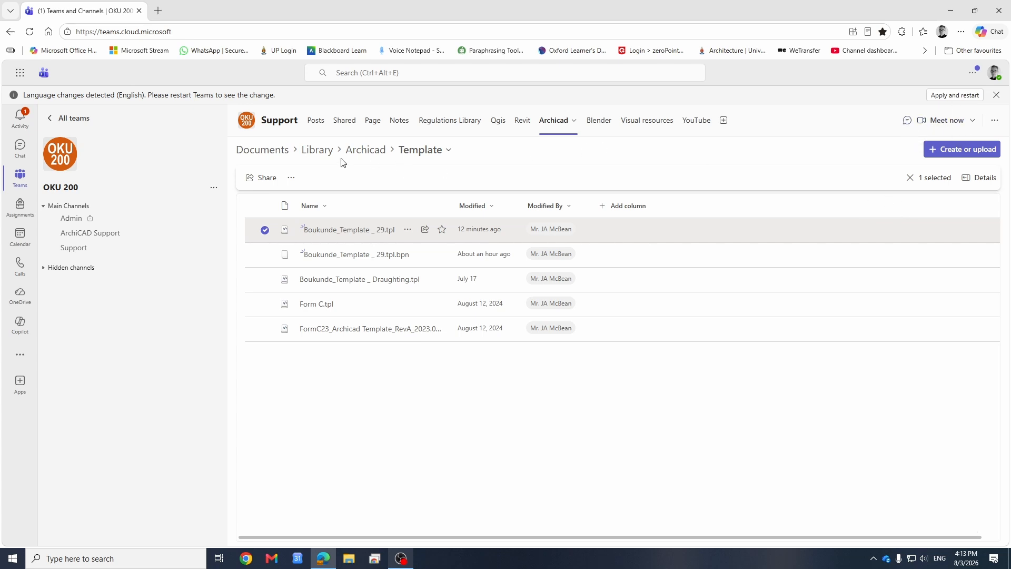
click(409, 232)
click(449, 348)
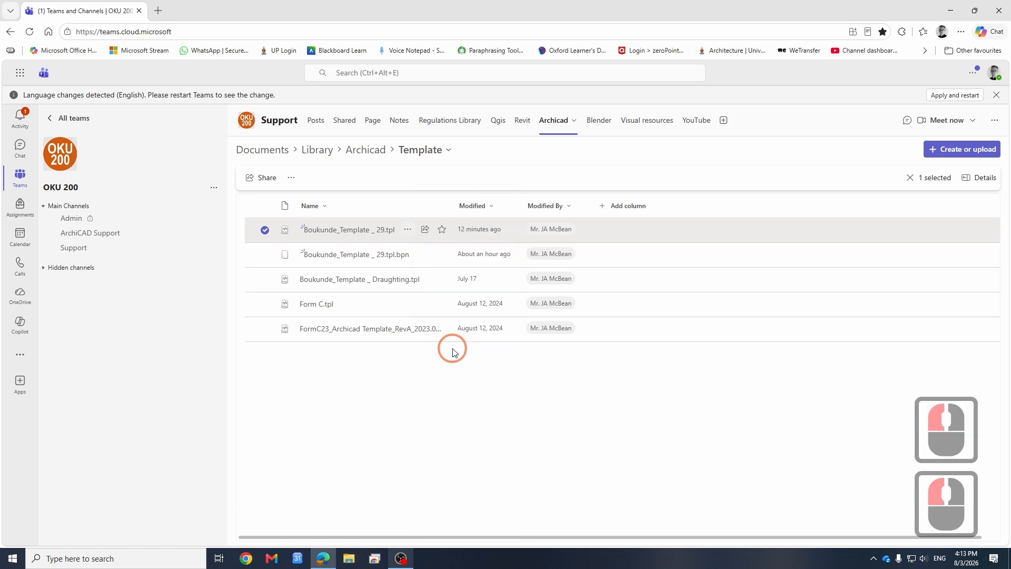
click(521, 195)
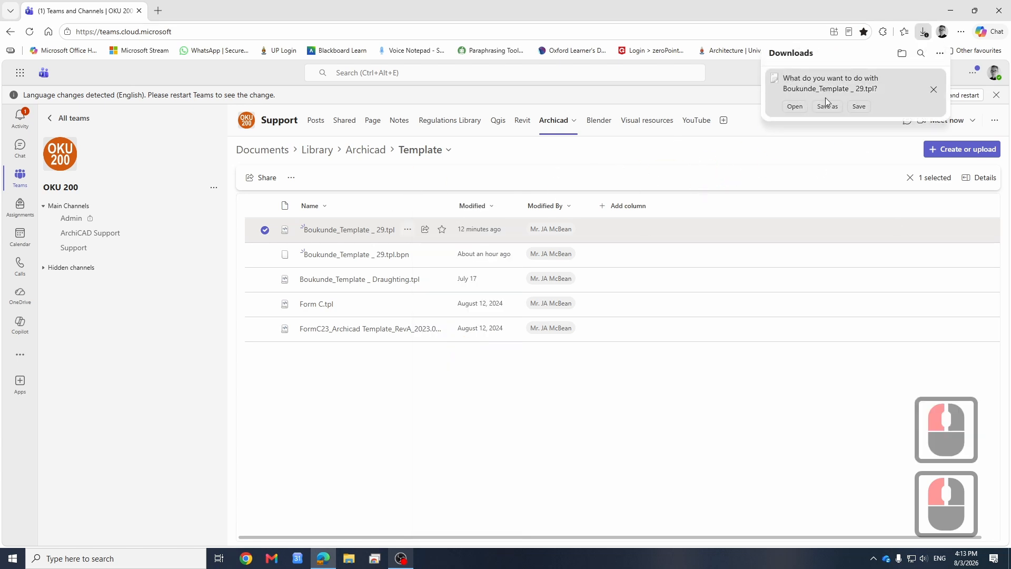
click(828, 107)
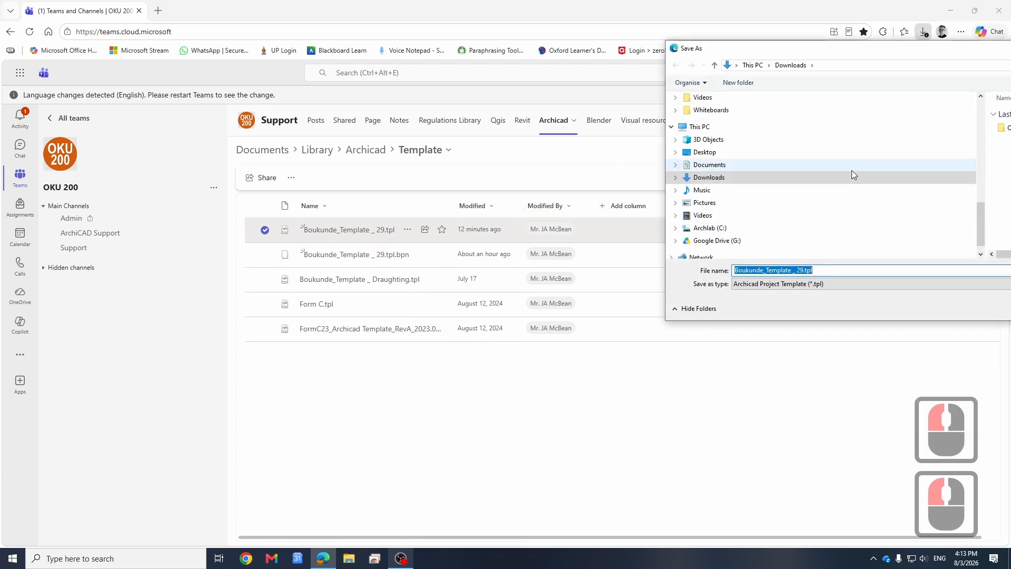
Browse to the Desktop as the save location for the template file
drag(809, 55, 507, 70)
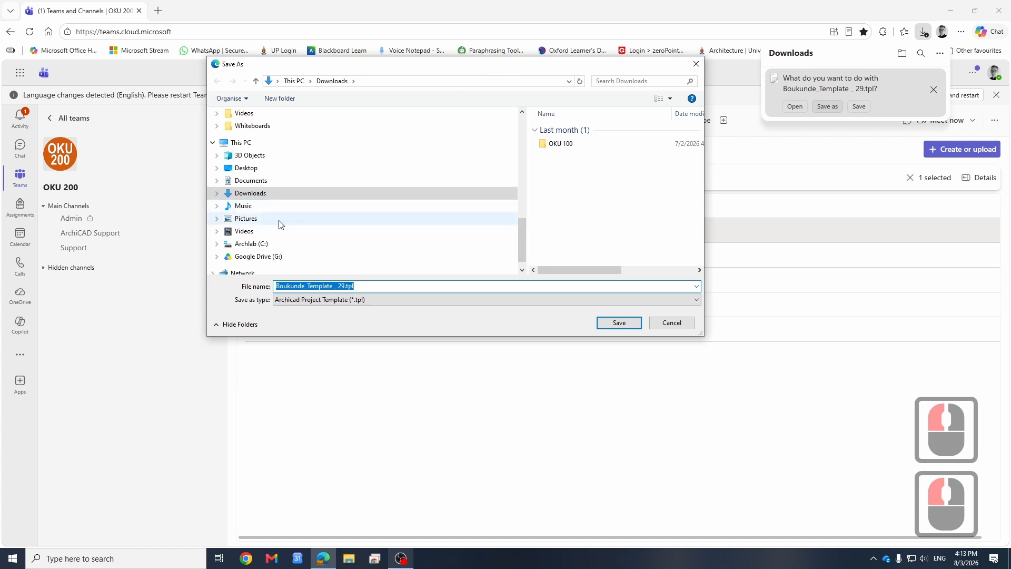
scroll(263, 246, down, 4)
scroll(261, 232, up, 15)
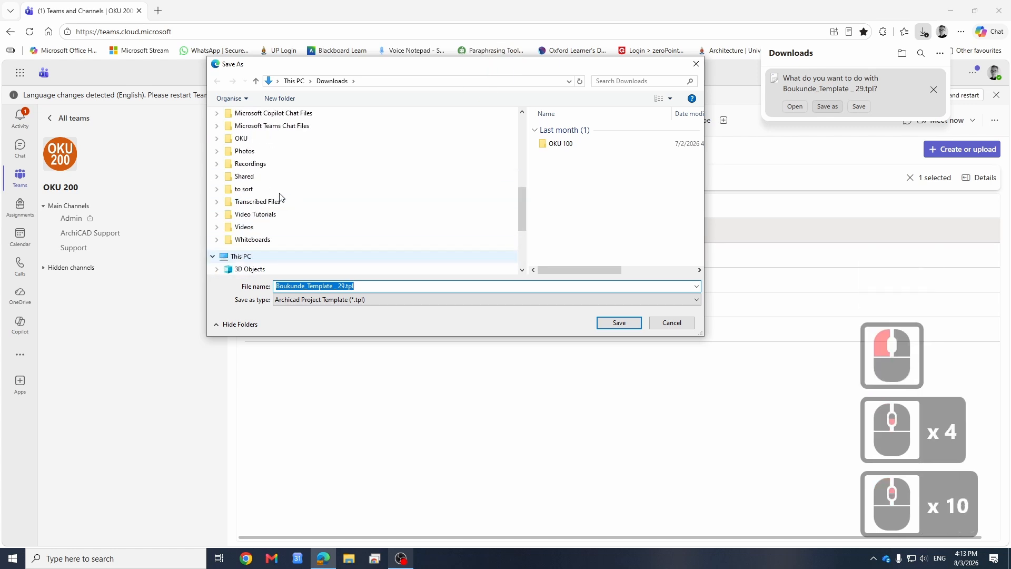
scroll(357, 243, down, 15)
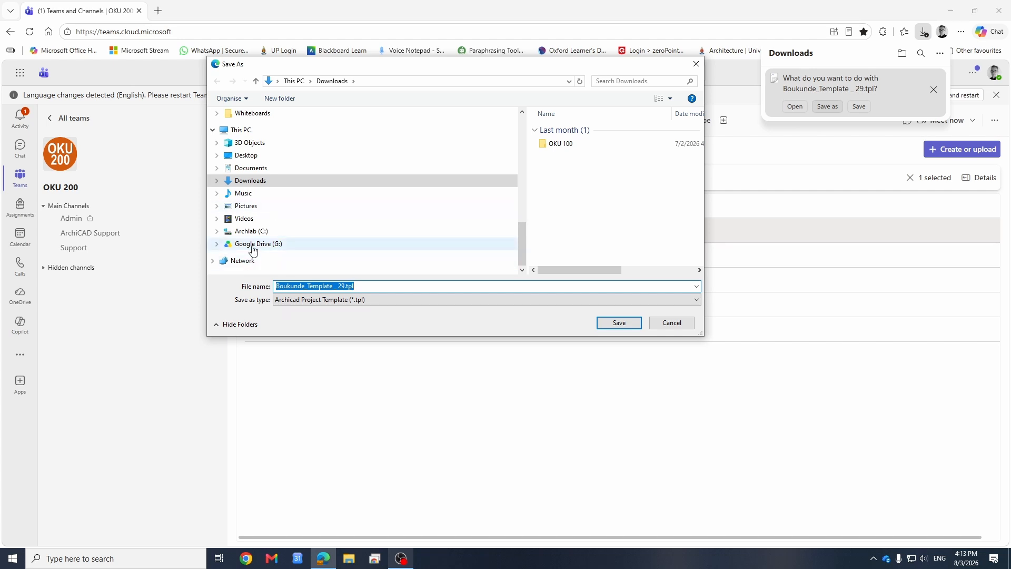
scroll(292, 205, up, 10)
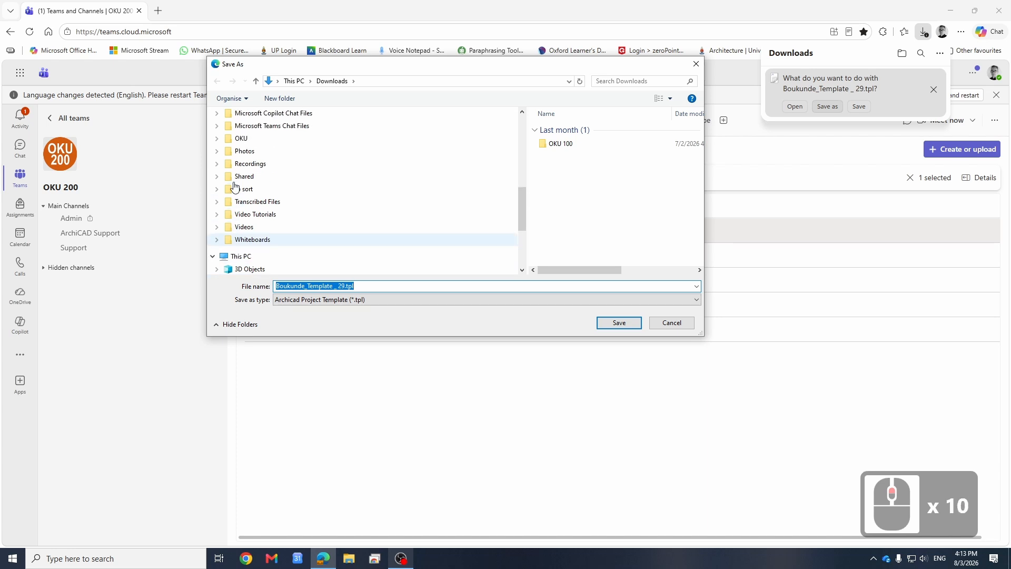
scroll(329, 190, down, 6)
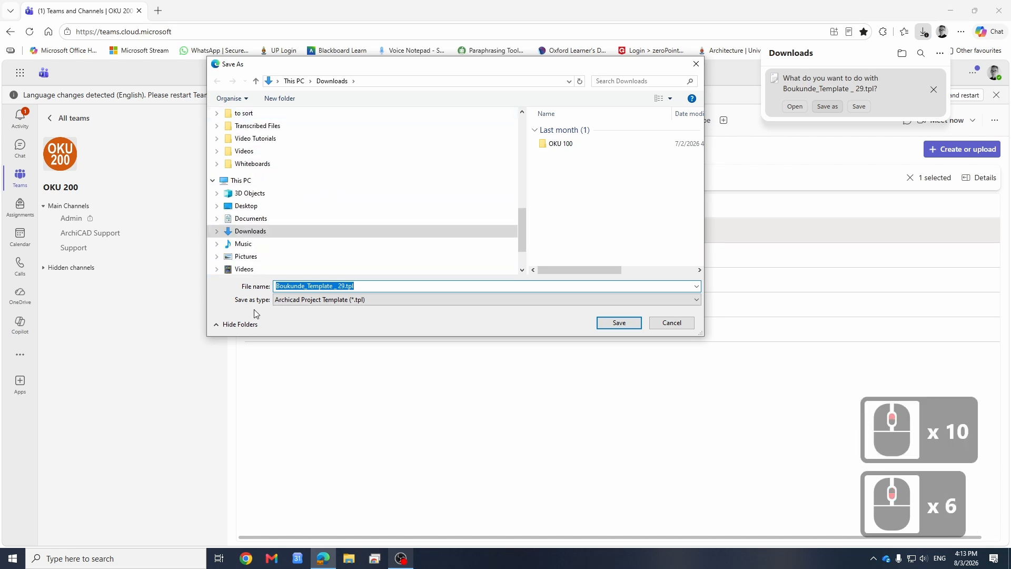
double_click(250, 210)
Create a new folder named WorkShop on the Desktop from within the save dialog
right_click(610, 204)
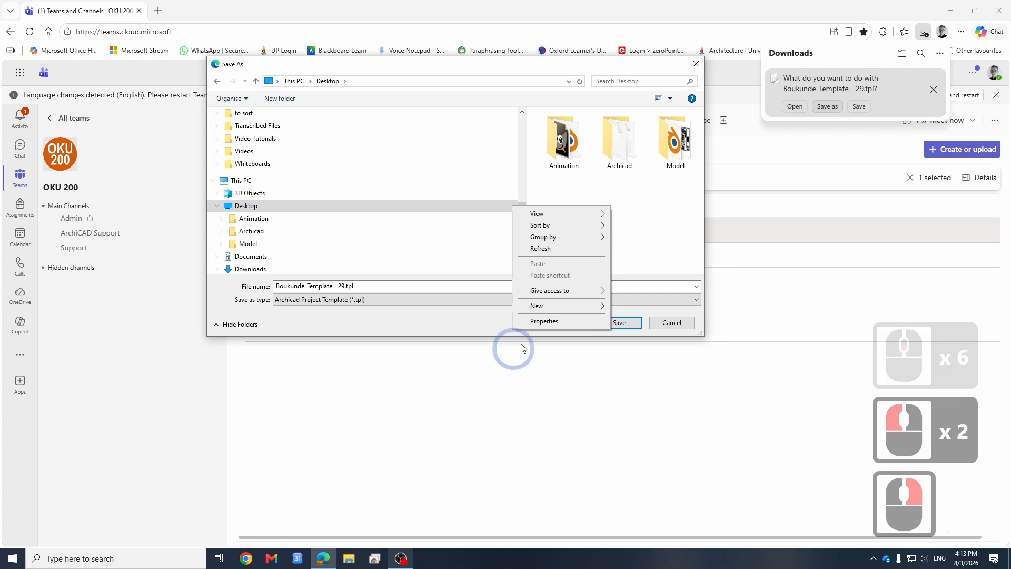
right_click(561, 306)
right_click(627, 305)
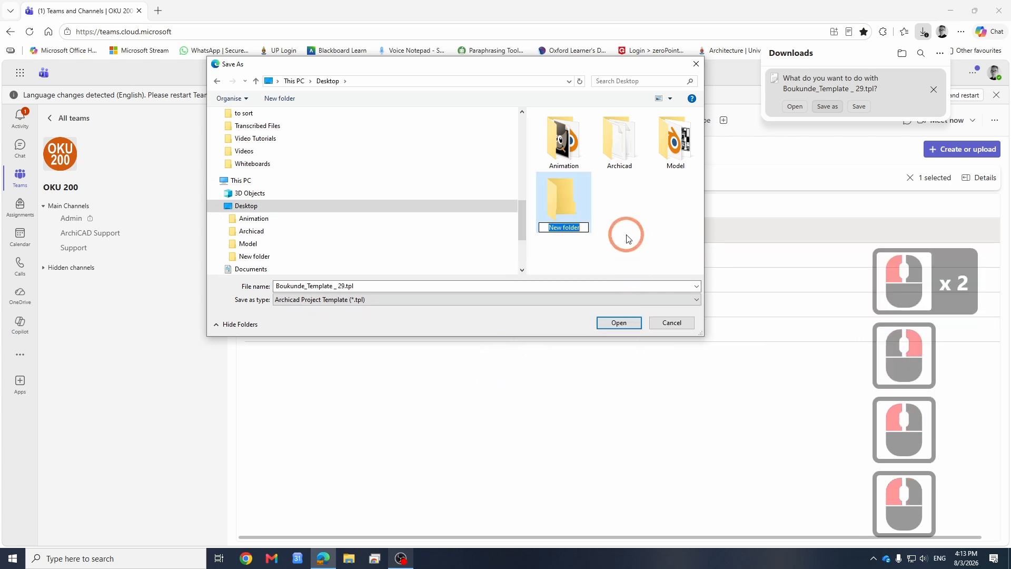
text(Work)
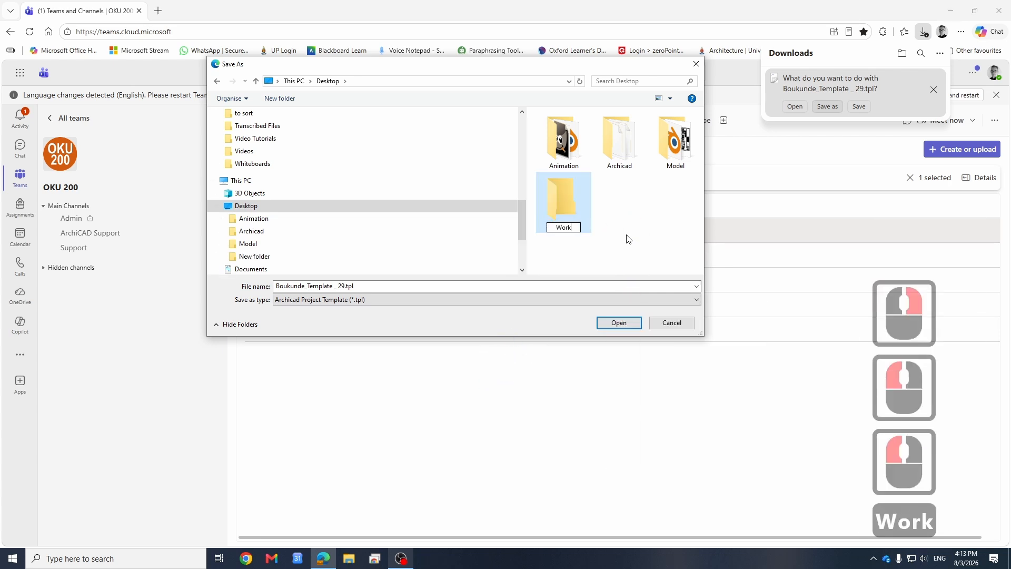
text(Shop)
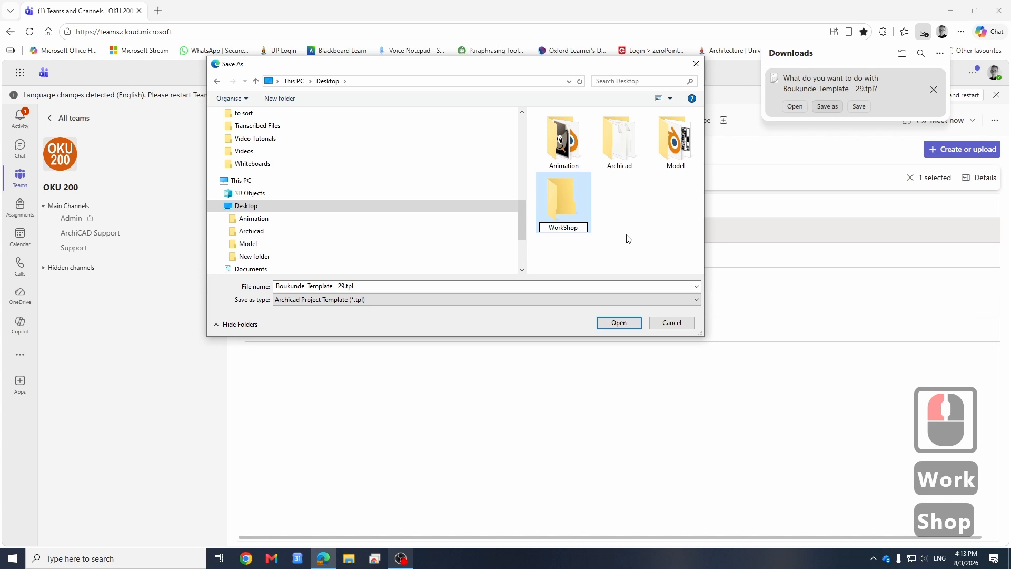
key(Return)
Save Boukunde_Template _ 29.tpl as an Archicad Project Template inside the WorkShop folder
double_click(564, 203)
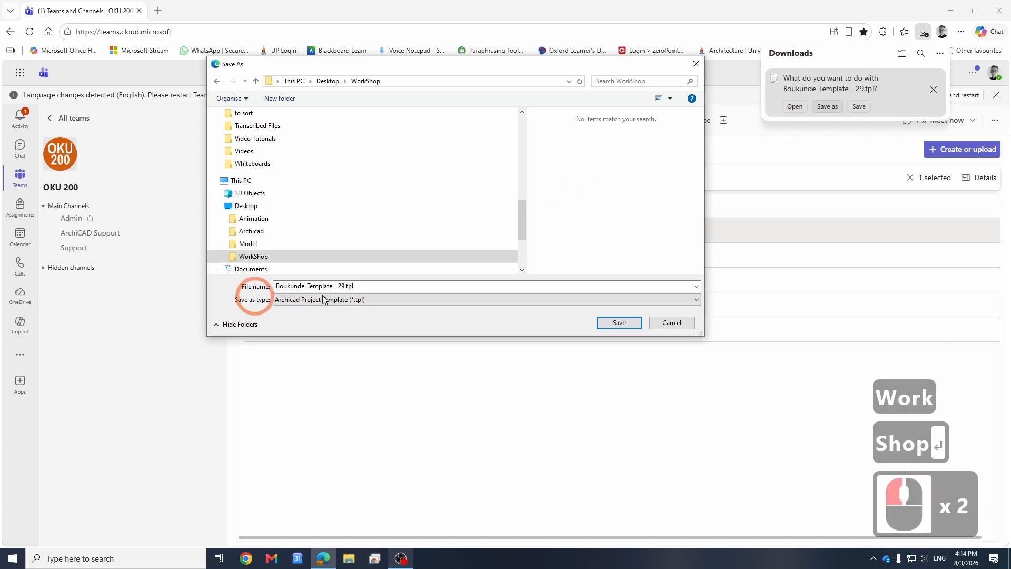
right_click(603, 188)
click(639, 302)
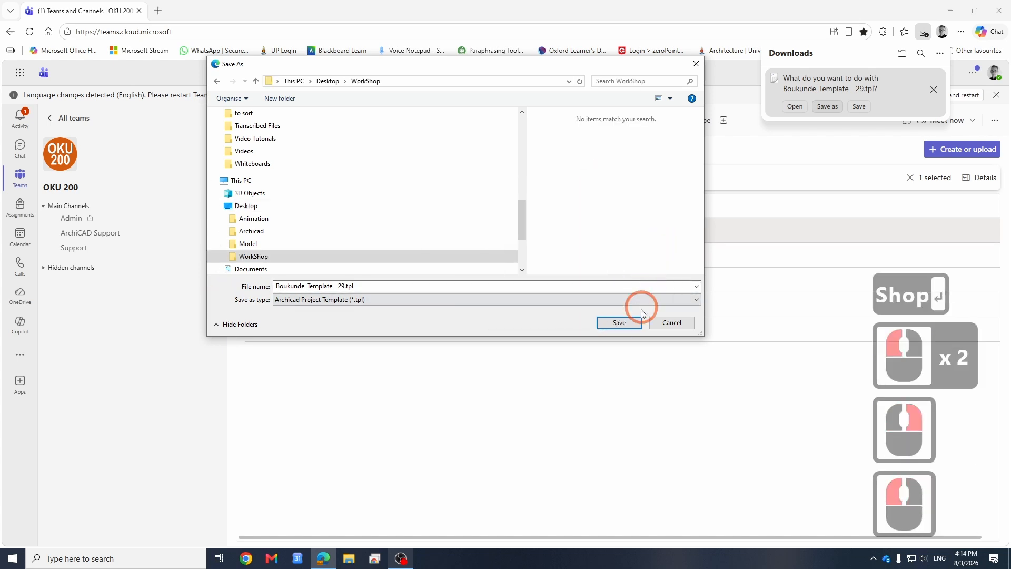
click(614, 323)
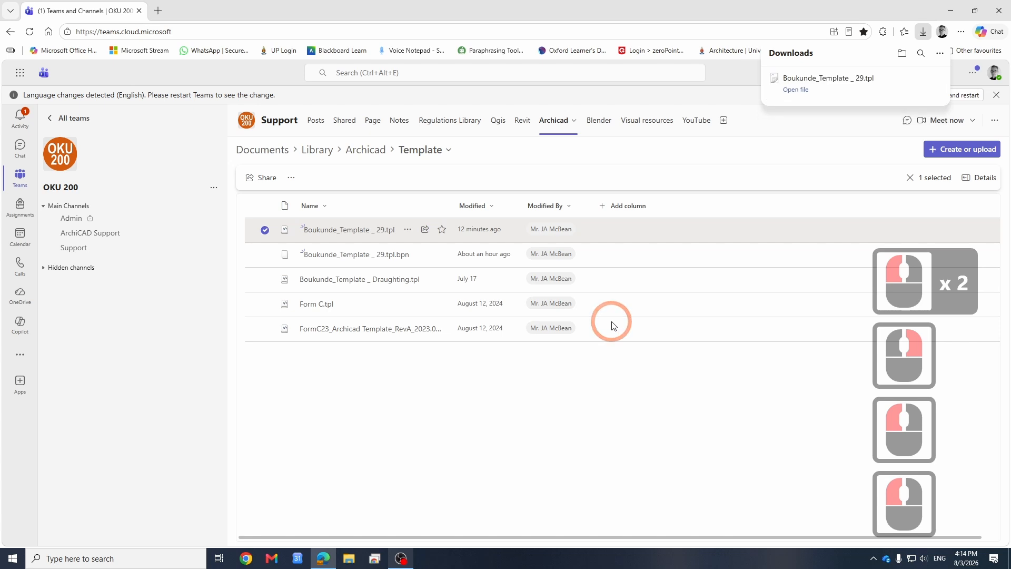
Minimize the browser, launch Archicad 29 from the desktop and check the WorkShop folder for the downloaded template
click(949, 11)
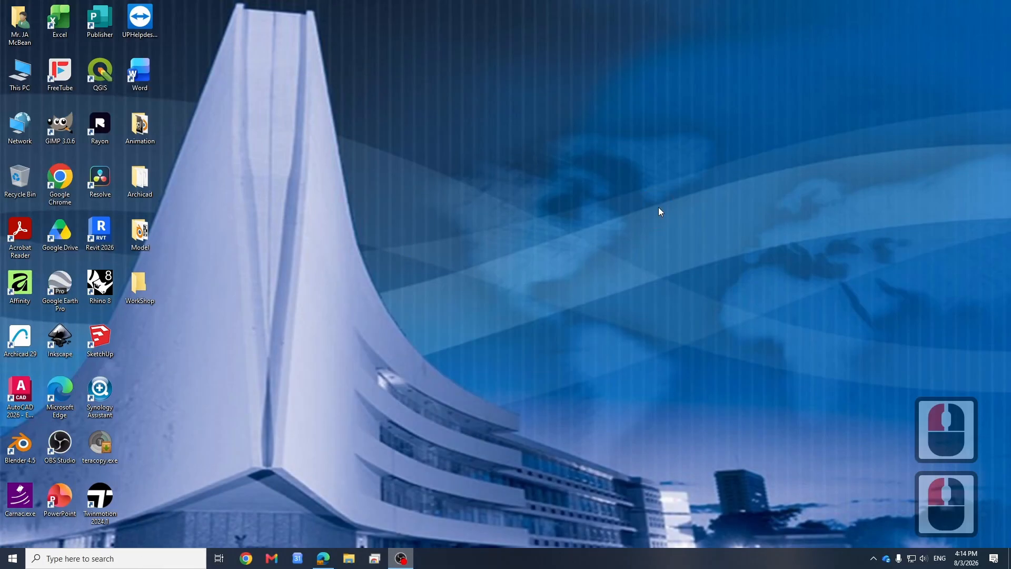
double_click(20, 339)
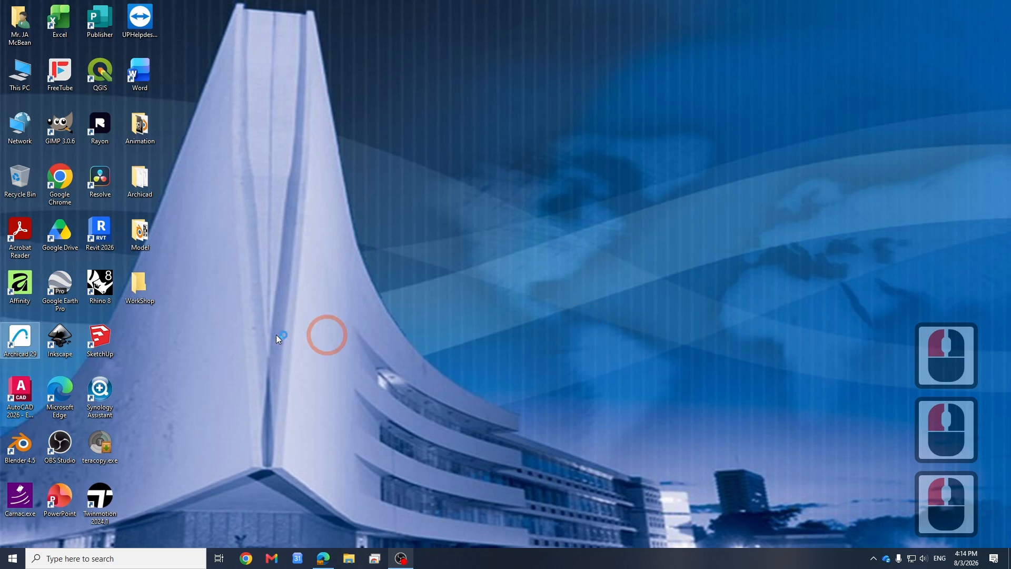
double_click(139, 288)
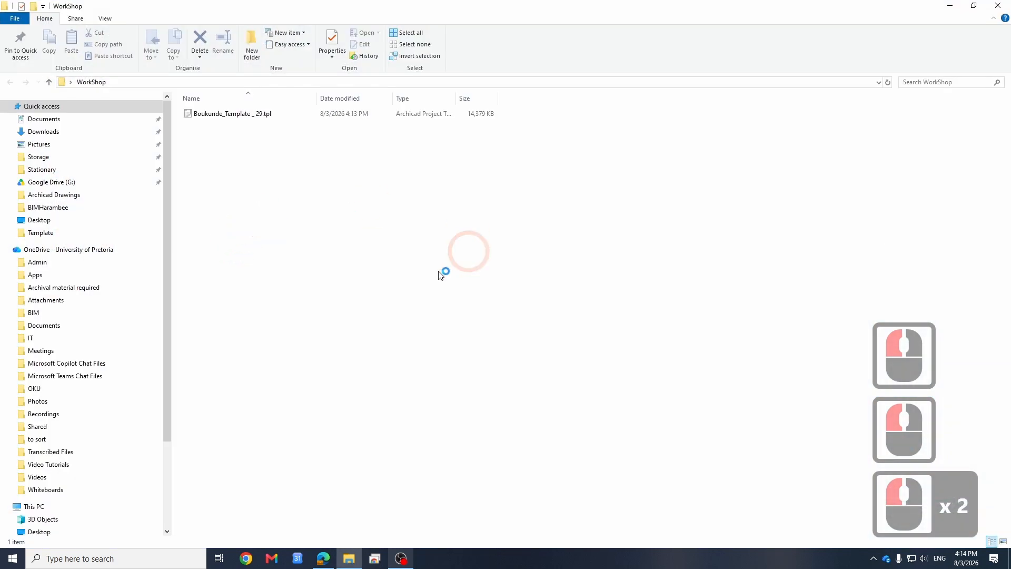
click(999, 5)
click(496, 243)
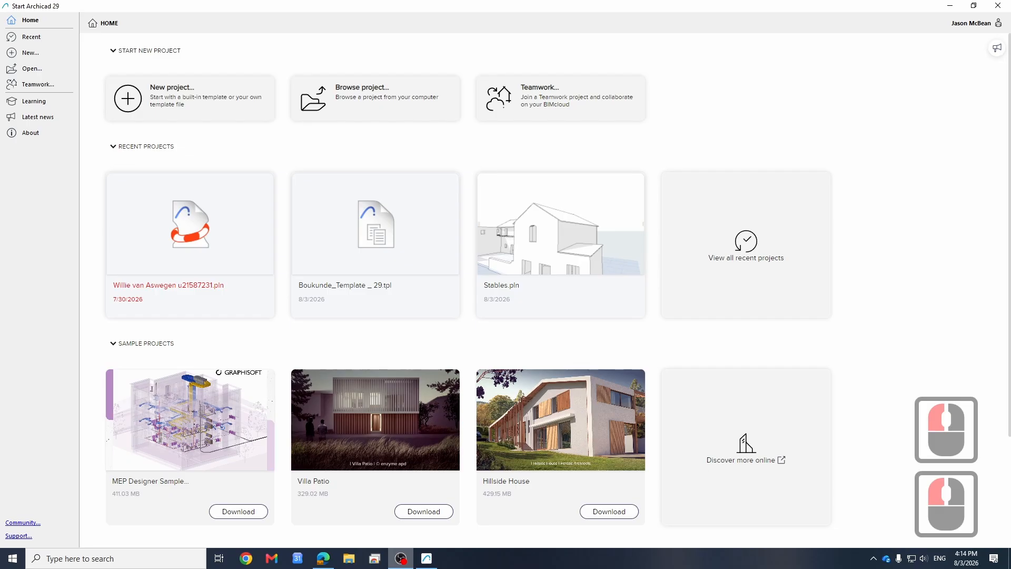
Create a new Archicad project from the Boukunde_Template _ 29.tpl file in the Desktop's WorkShop folder
click(165, 86)
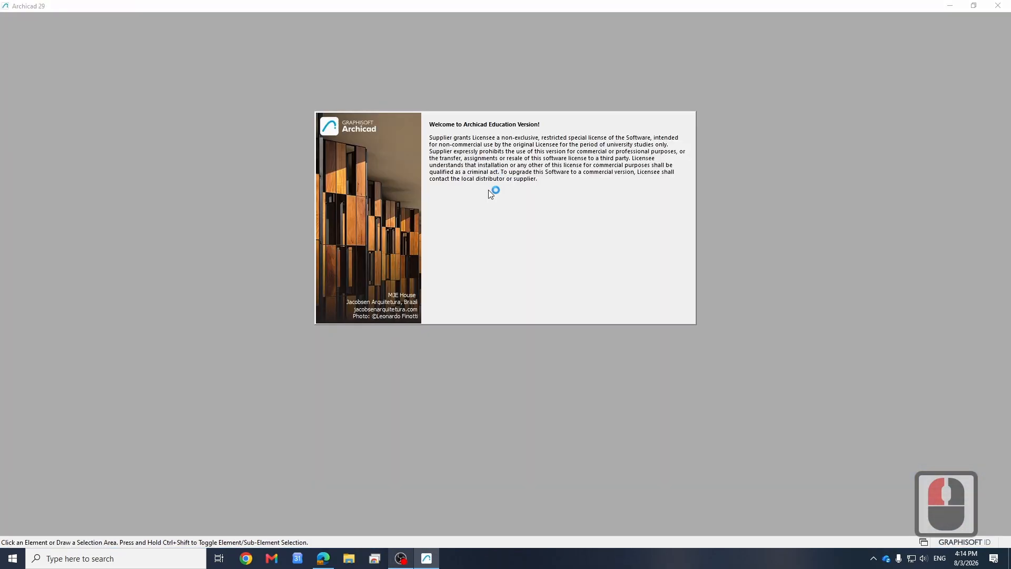
click(485, 149)
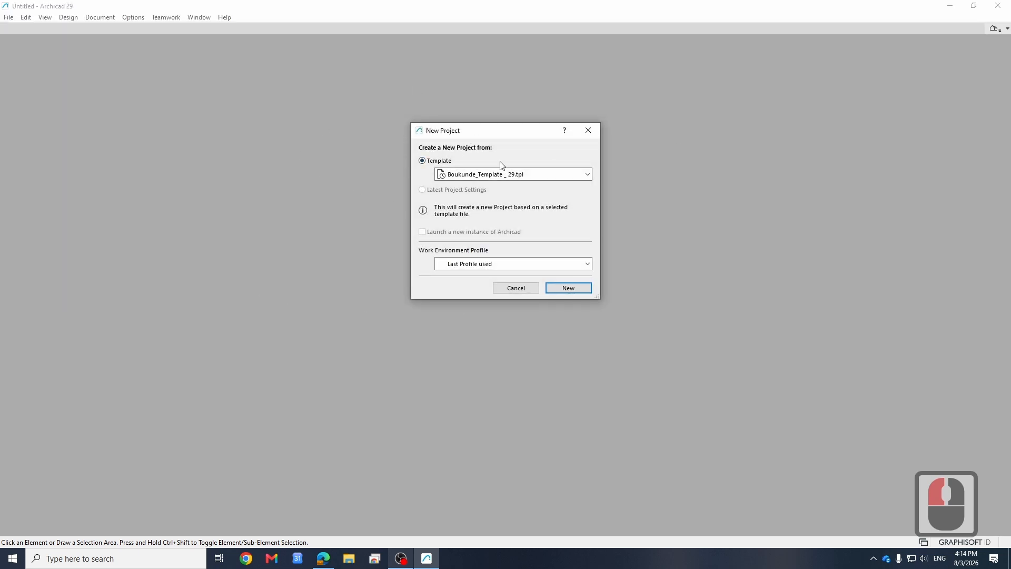
click(588, 176)
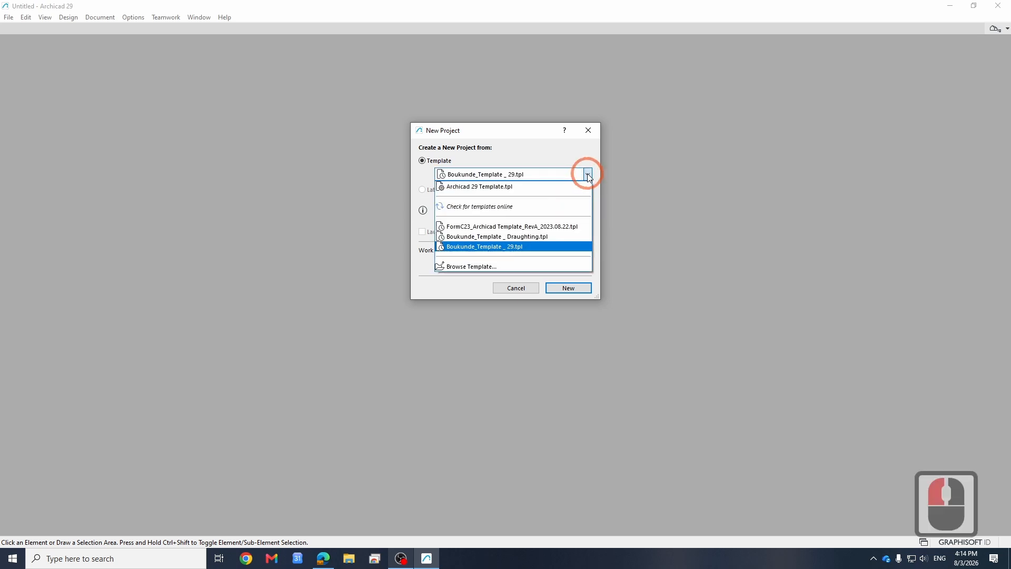
click(489, 265)
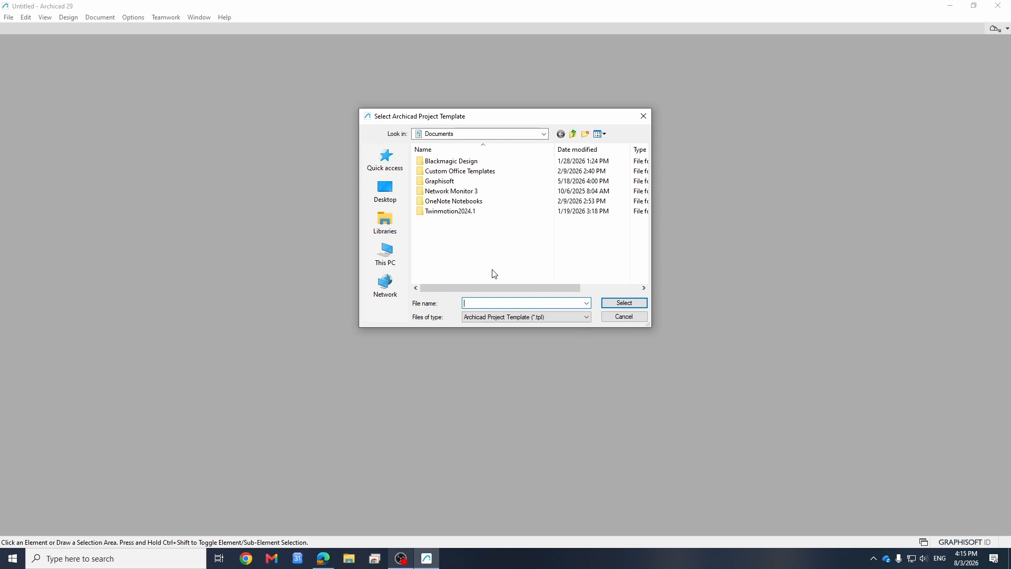
click(385, 190)
double_click(444, 276)
click(463, 161)
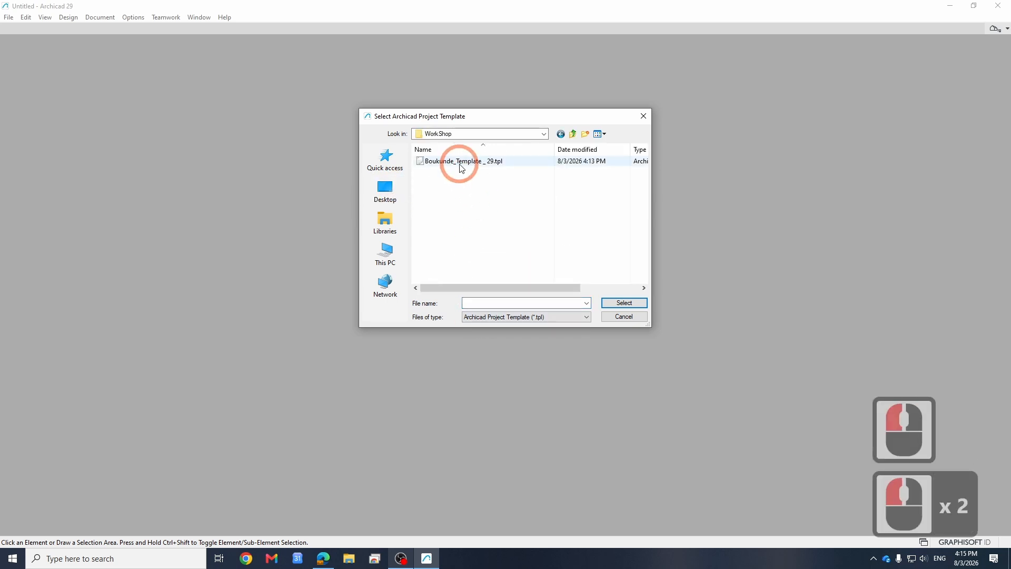
click(617, 304)
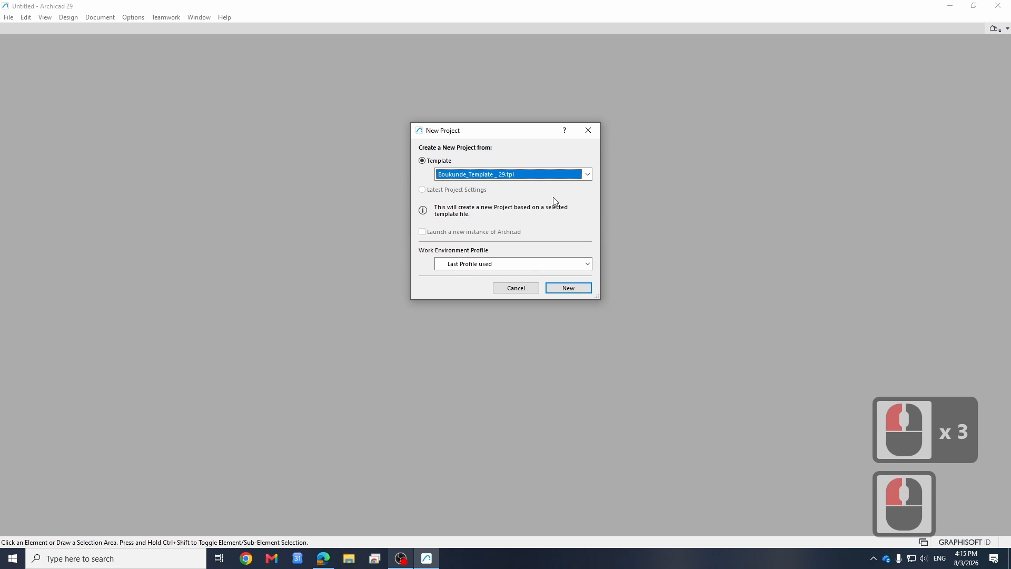
click(559, 290)
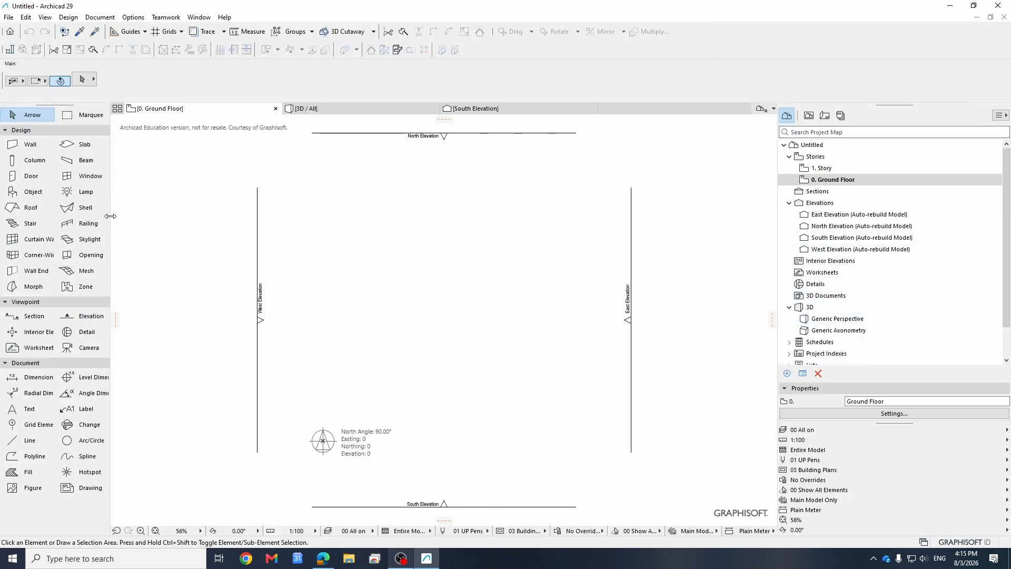
Widen the toolbox to fit the full tool names and close the Learning Center
drag(111, 216, 141, 233)
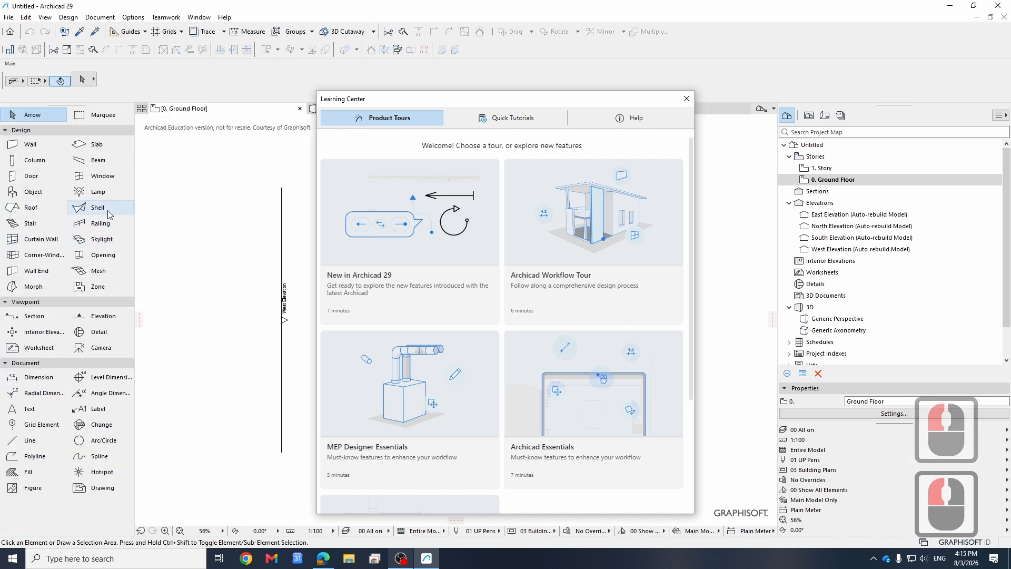
click(686, 99)
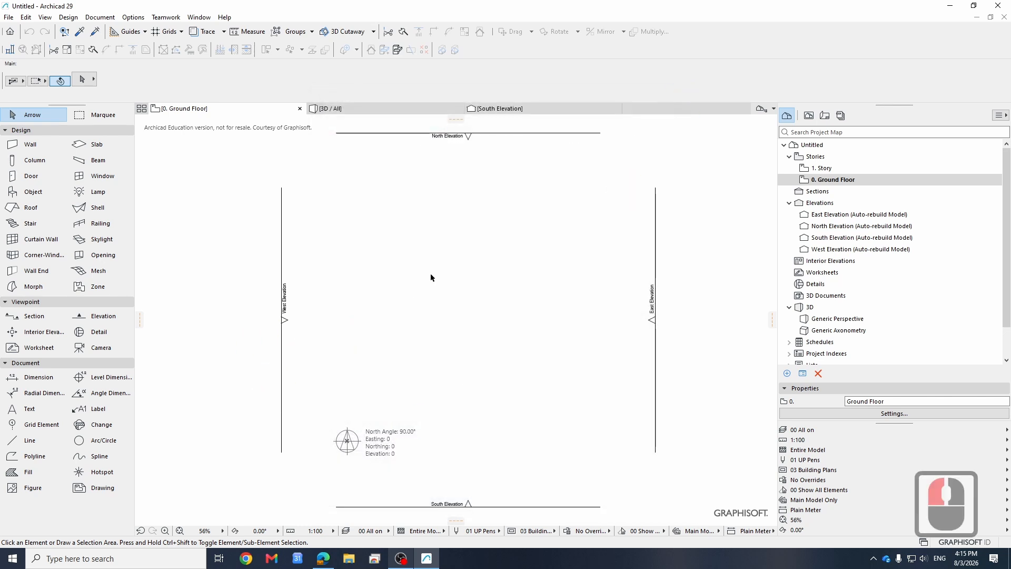
scroll(453, 311, down, 3)
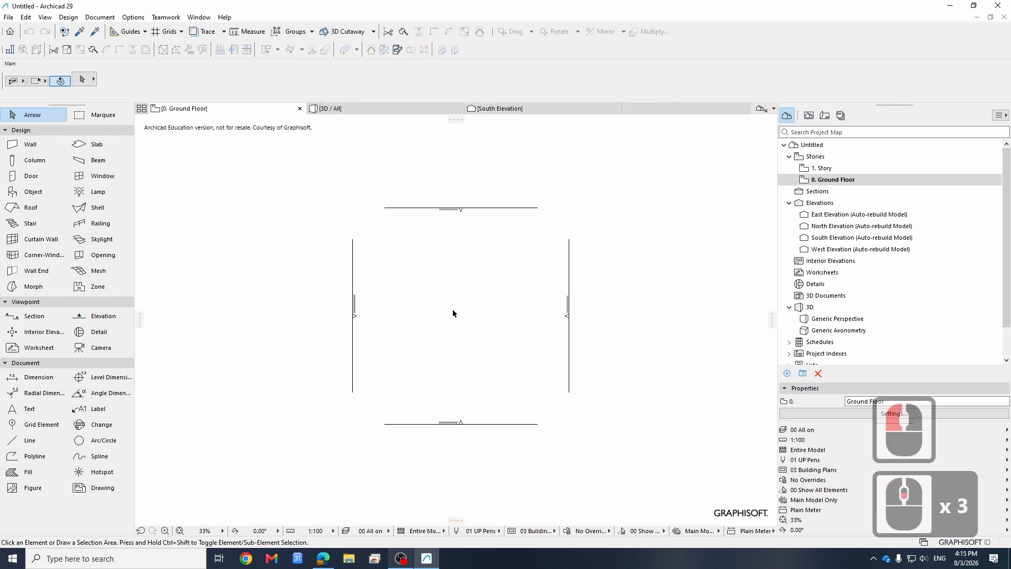
middle_drag(451, 314, 447, 314)
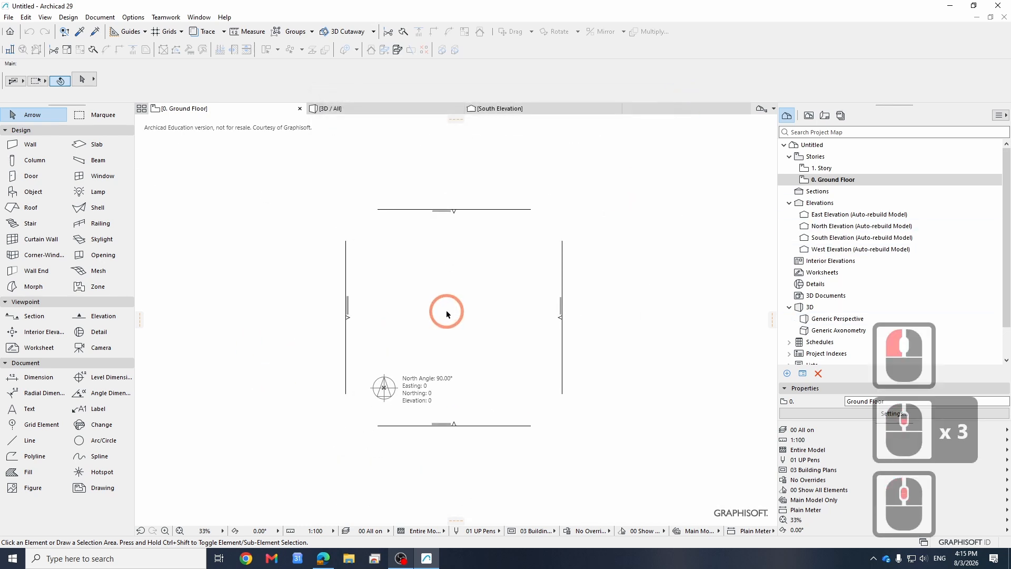
Insert a new story above story 1 in the story settings
click(809, 117)
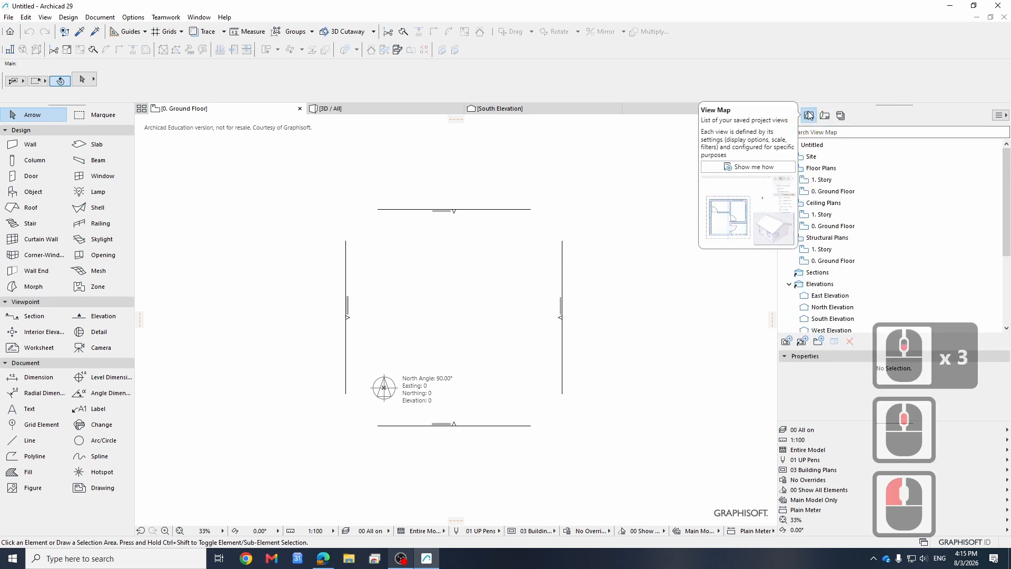
right_click(826, 182)
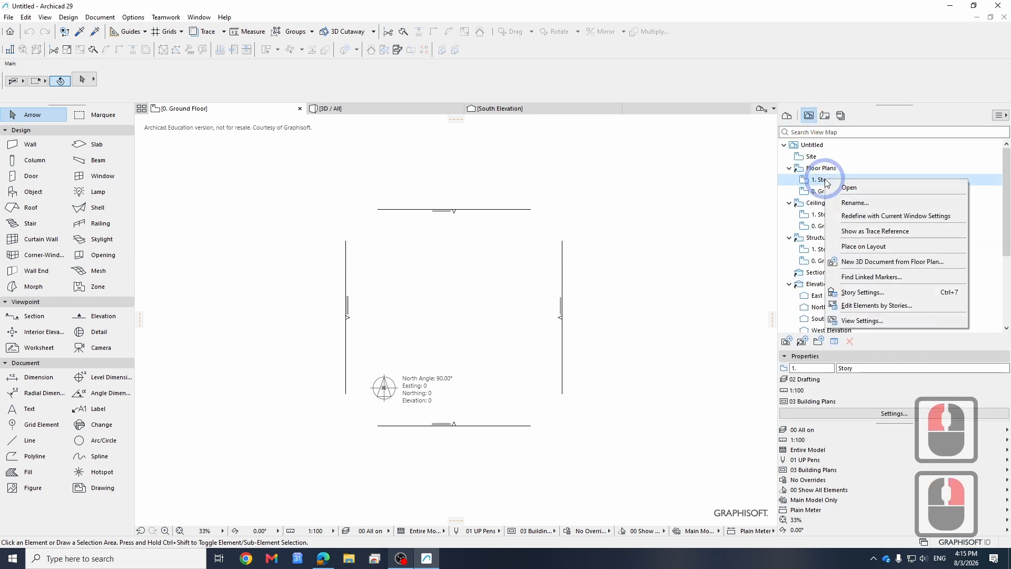
click(866, 295)
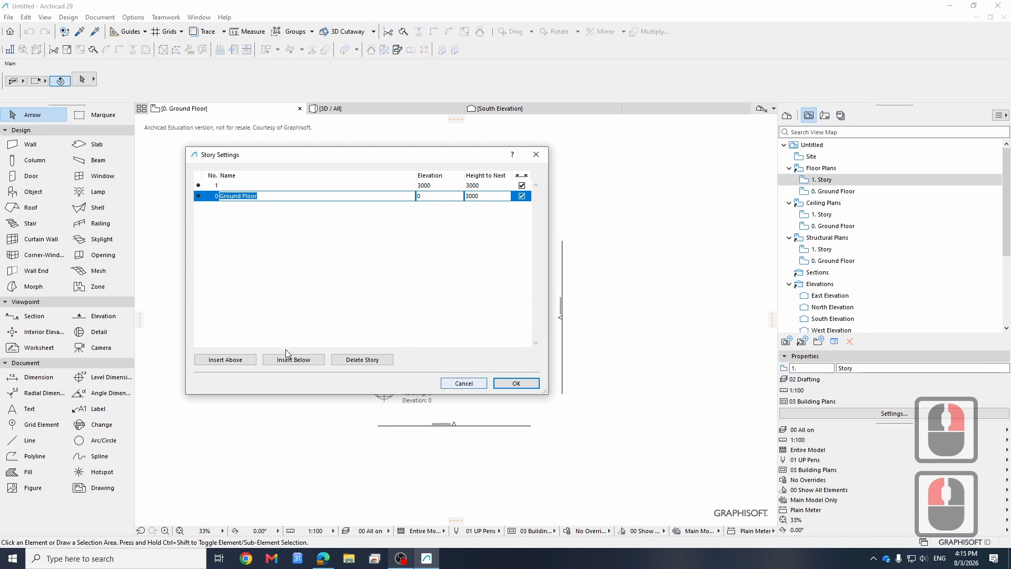
click(369, 230)
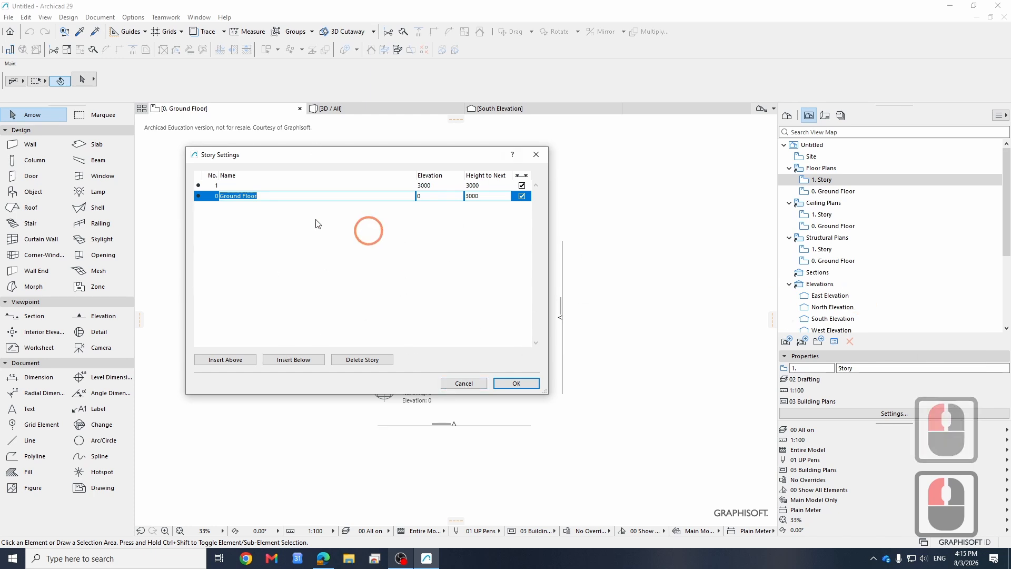
click(235, 224)
click(386, 259)
click(335, 244)
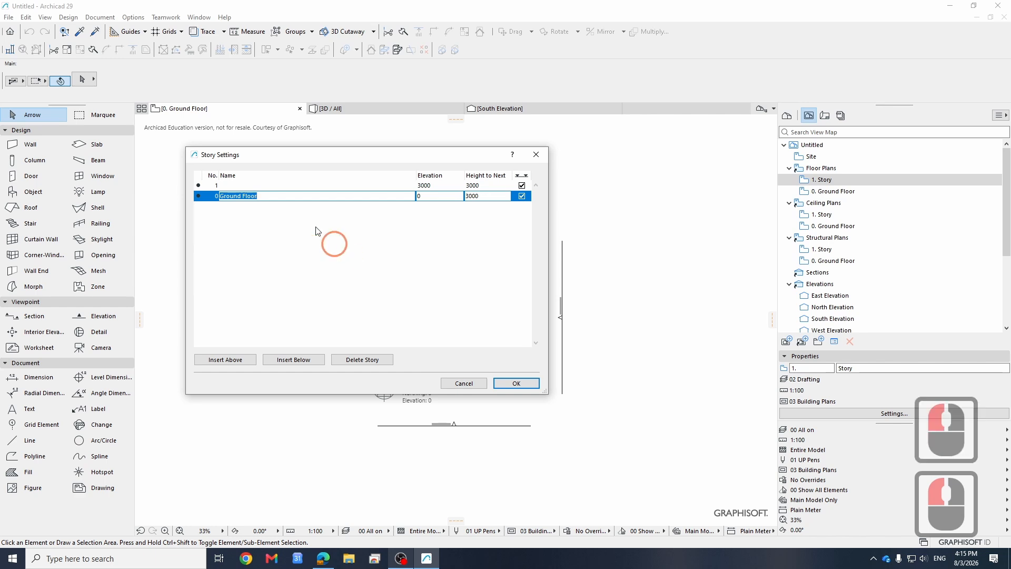
click(252, 186)
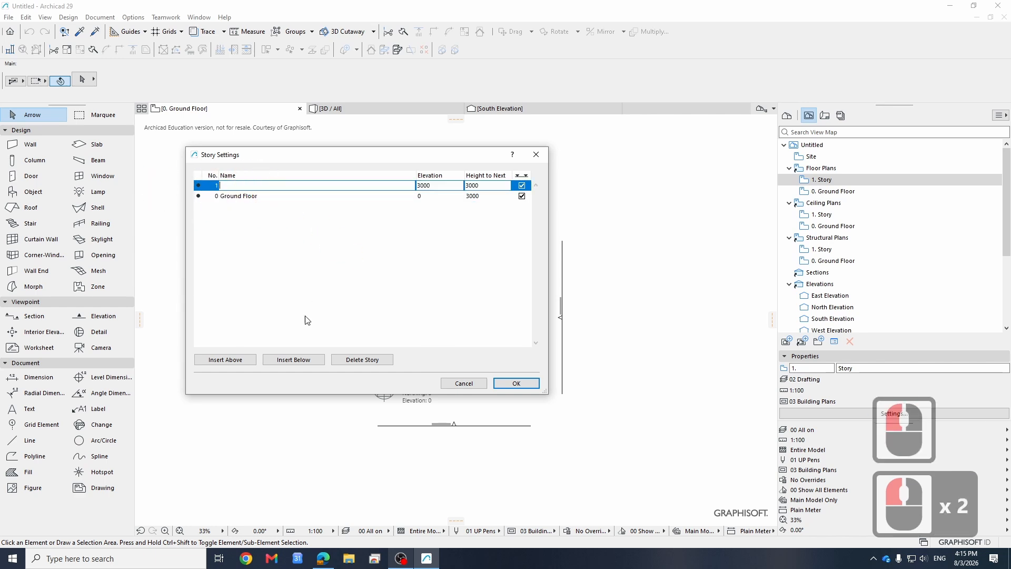
click(226, 360)
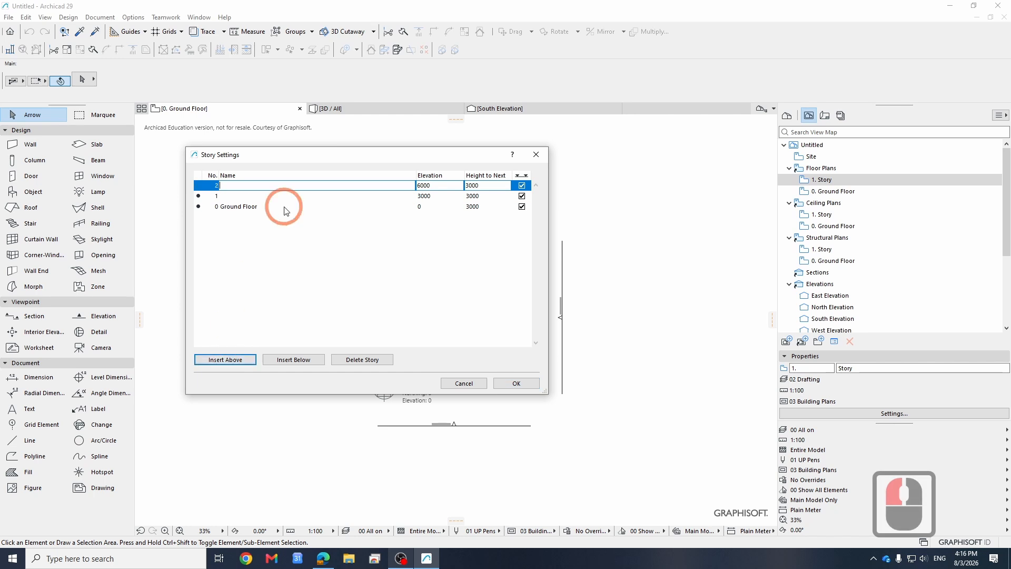
click(510, 384)
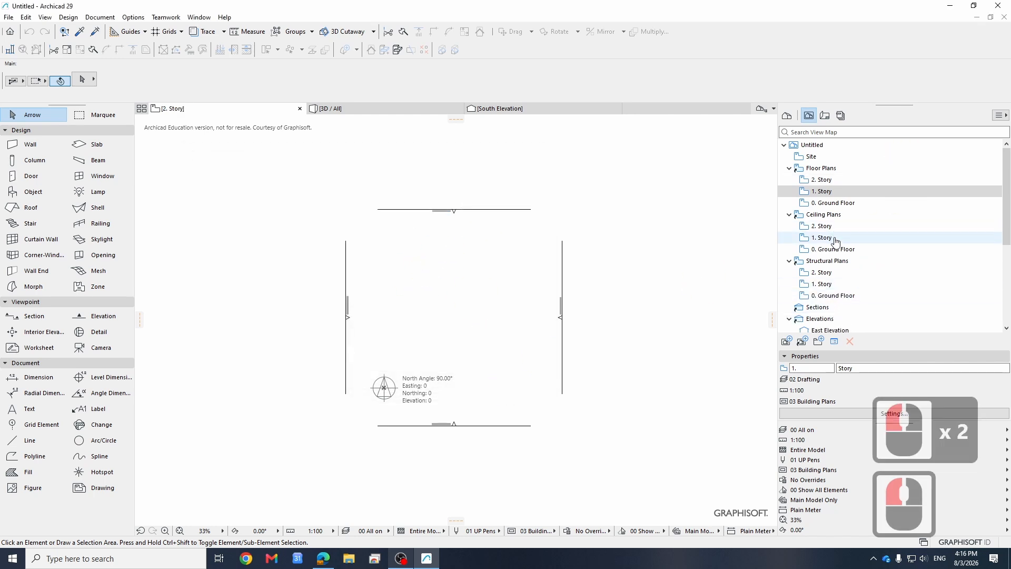
Open the North Elevation from the project map and frame its story level lines
scroll(838, 247, down, 3)
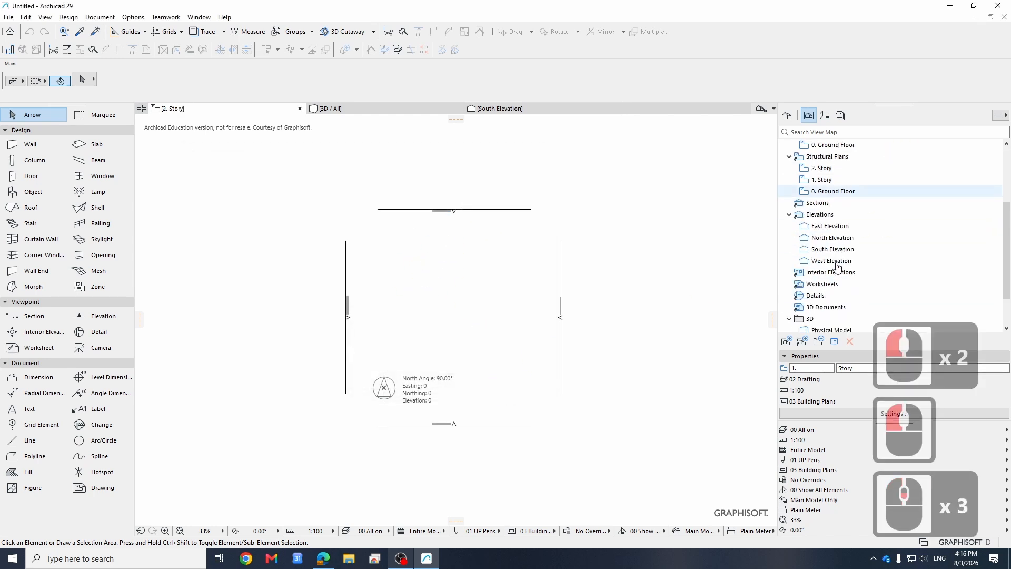
click(787, 115)
double_click(859, 237)
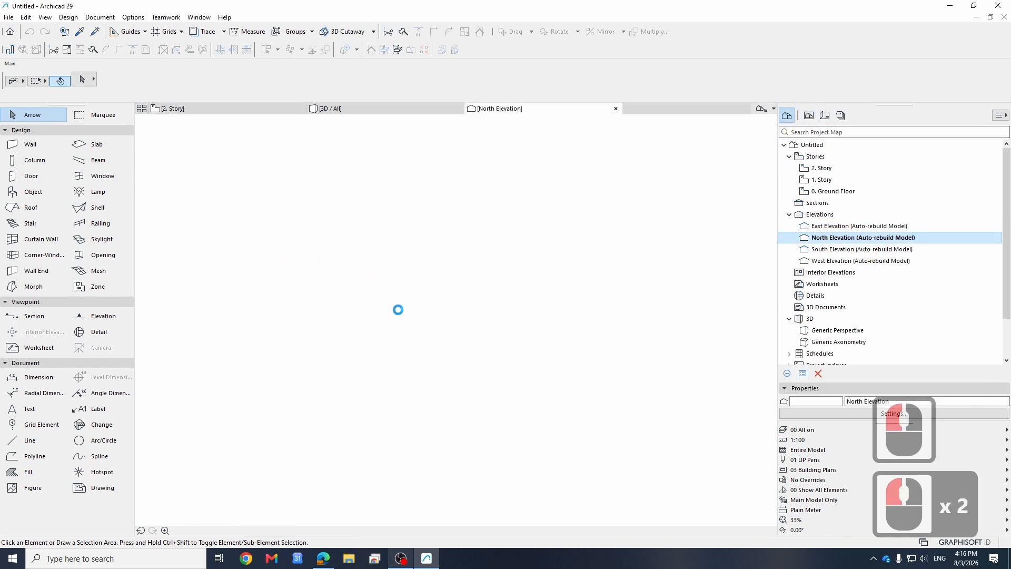
scroll(682, 302, up, 5)
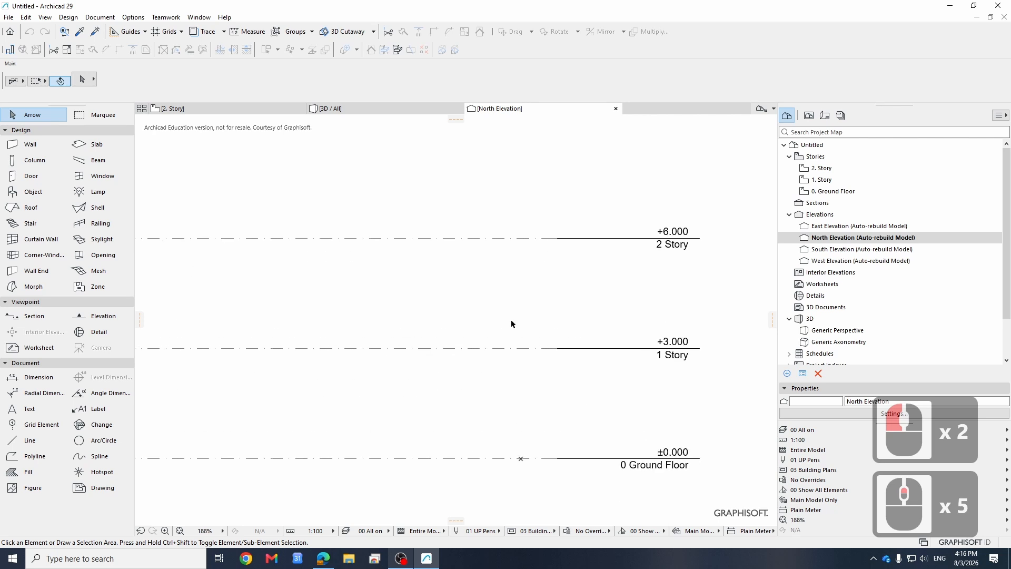
scroll(512, 323, up, 1)
middle_drag(611, 321, 632, 300)
scroll(633, 297, down, 3)
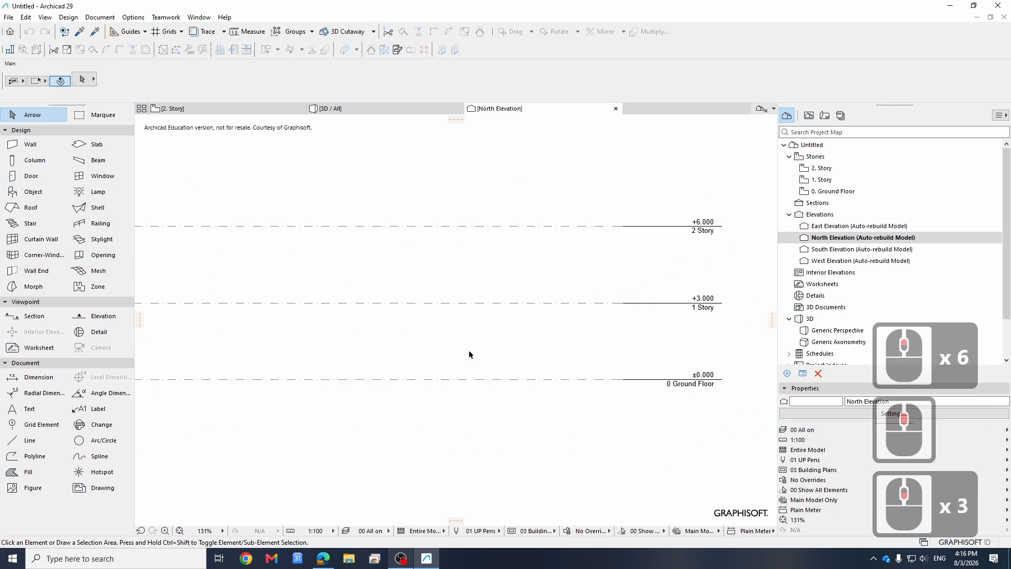
middle_click(507, 354)
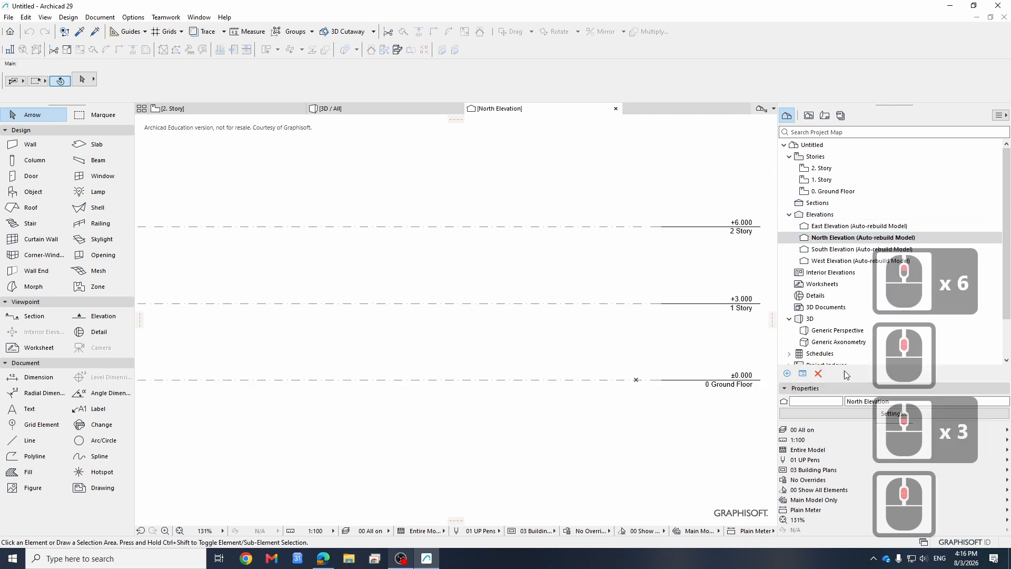
Show the story marker head and set the story name placeholder length to 2000 for the North Elevation
click(844, 414)
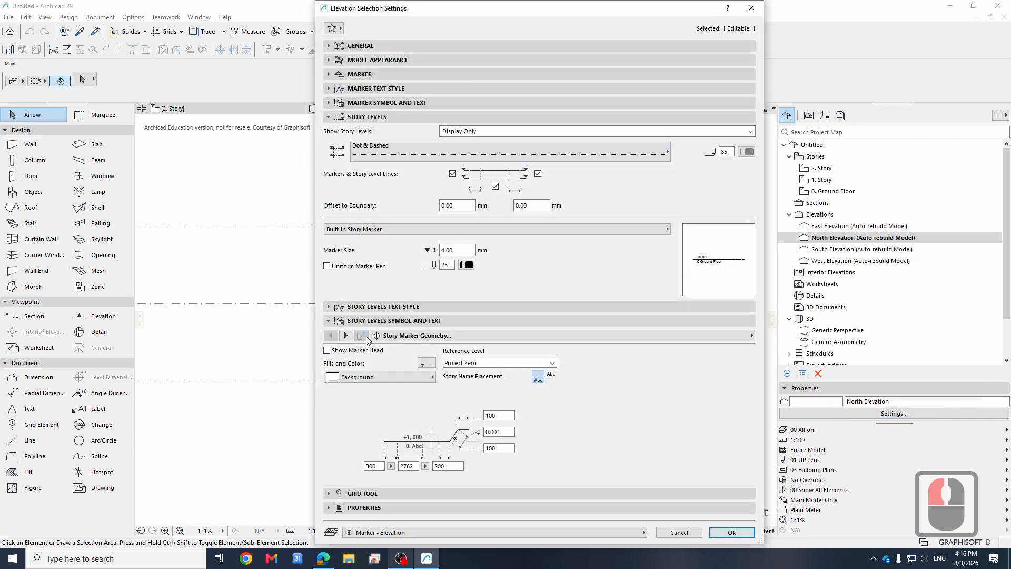
click(327, 351)
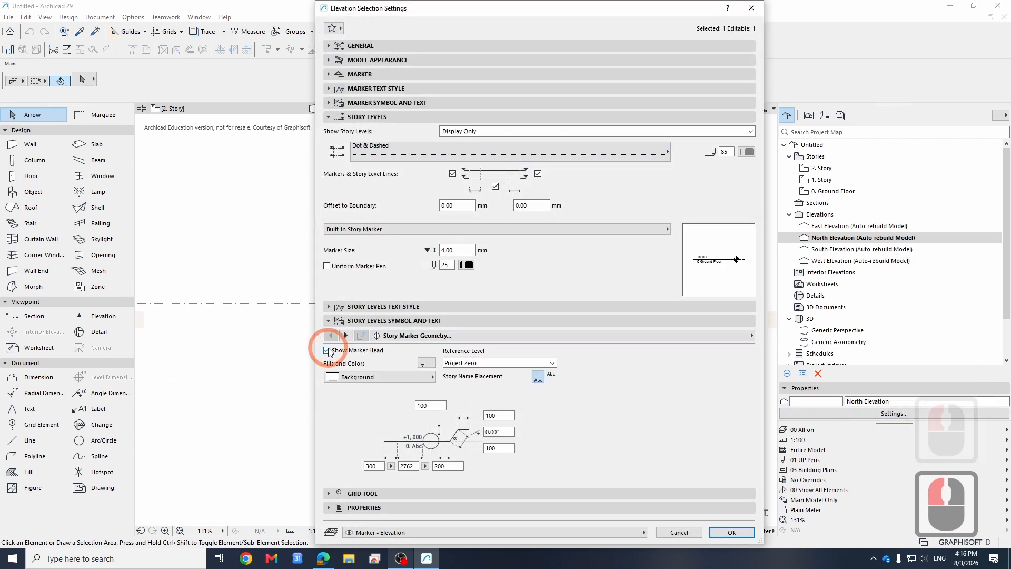
click(409, 466)
double_click(408, 466)
text(200)
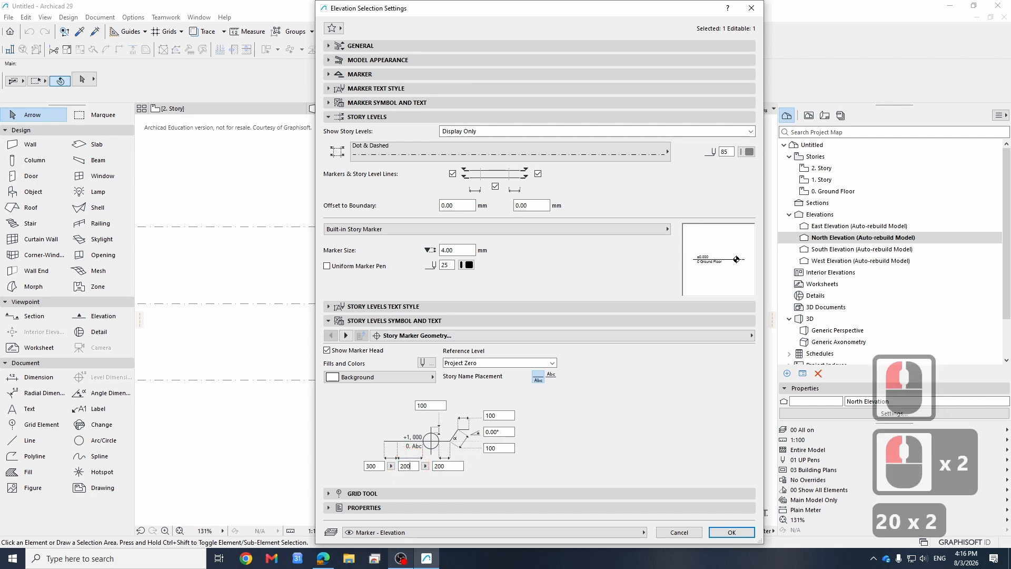
text(0)
click(523, 460)
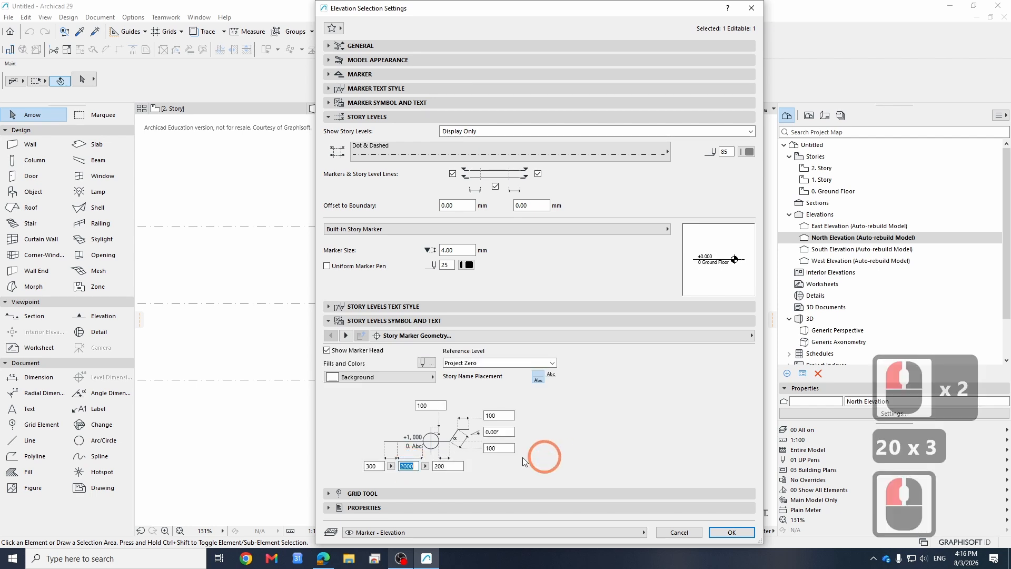
click(731, 532)
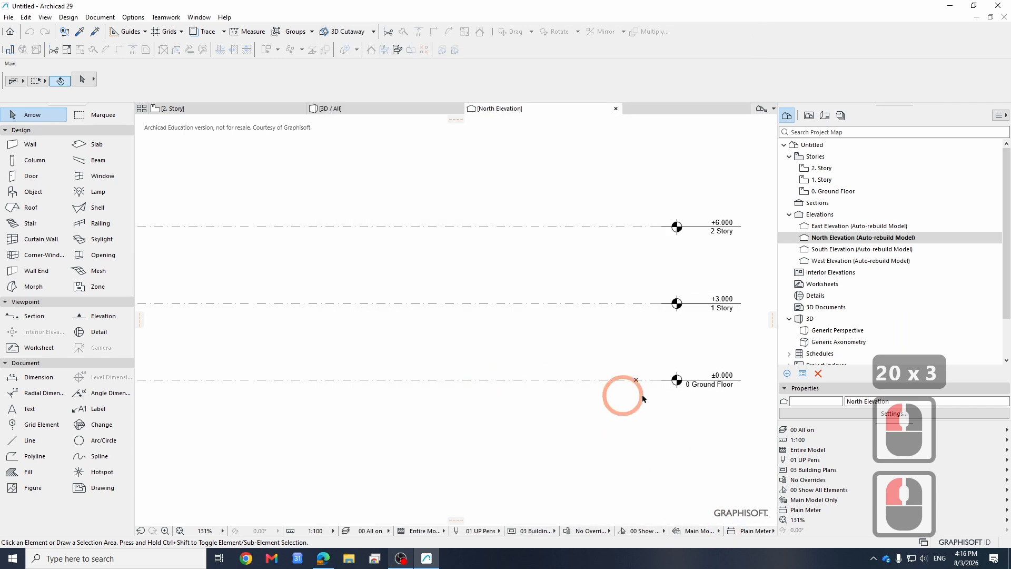
Open the South Elevation, then show the story marker head and set the story name placeholder to 2000 for all four elevations
double_click(836, 249)
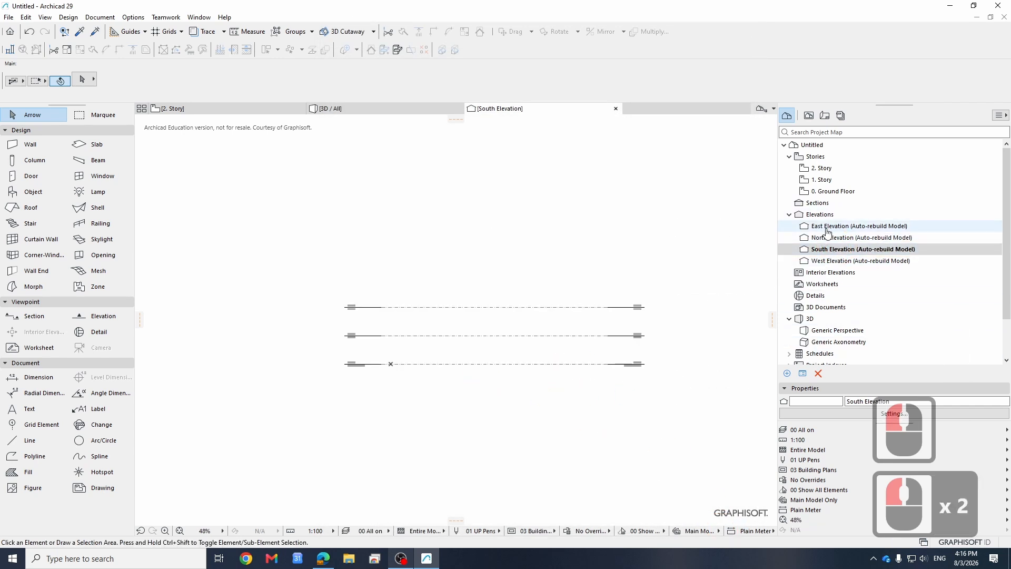
click(828, 226)
shift+click(830, 261)
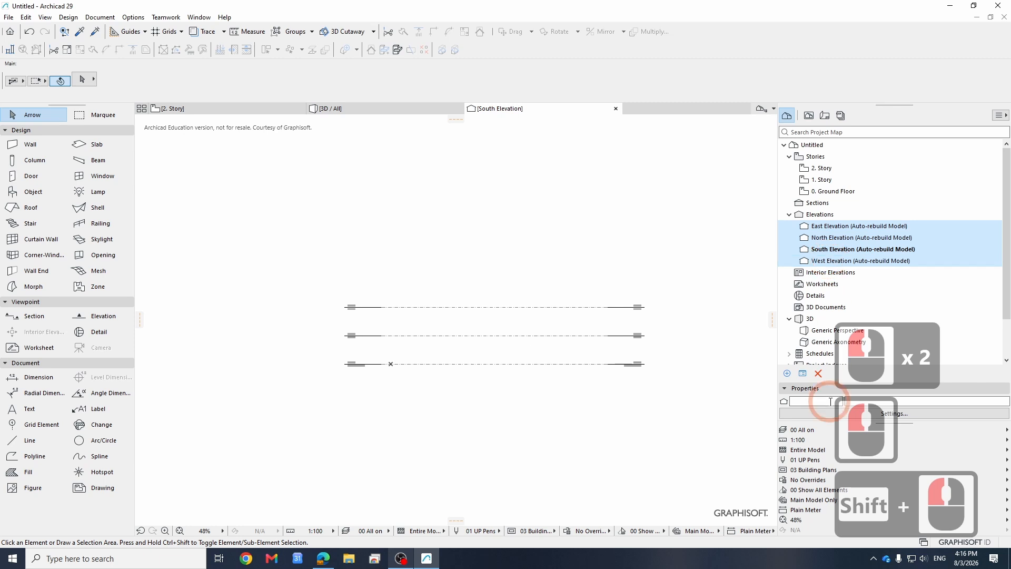
click(885, 414)
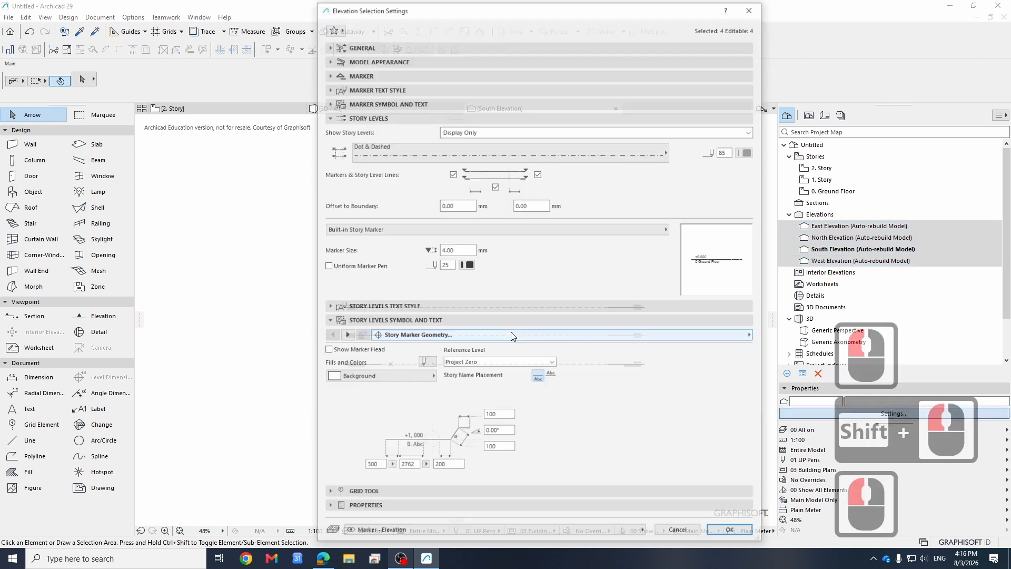
click(327, 350)
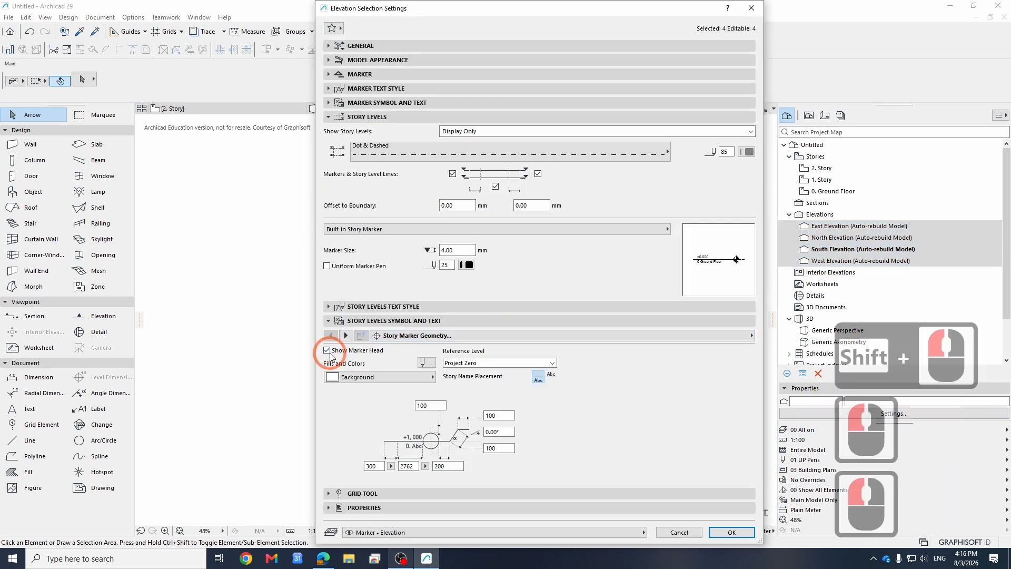
click(589, 396)
double_click(408, 466)
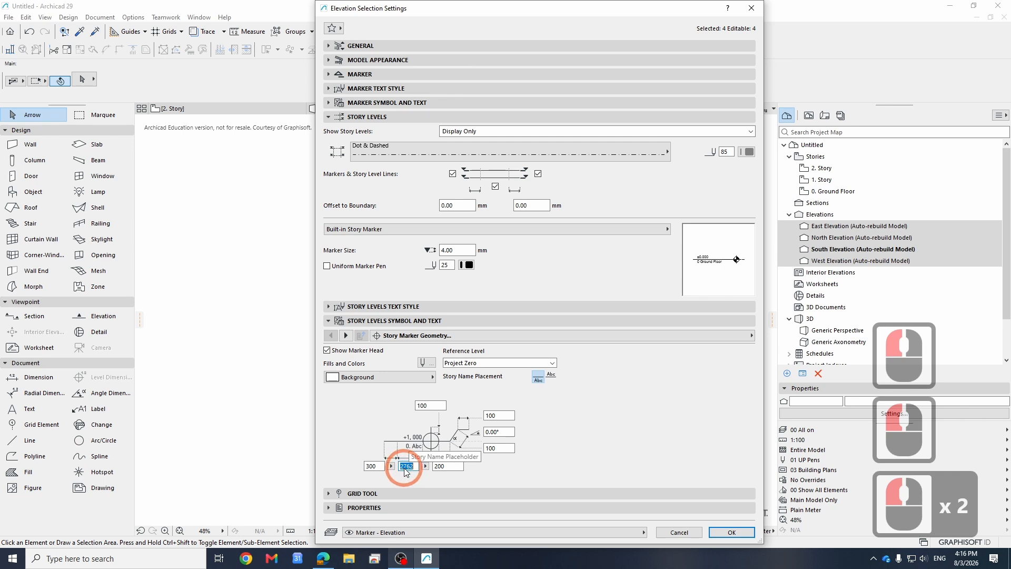
text(200)
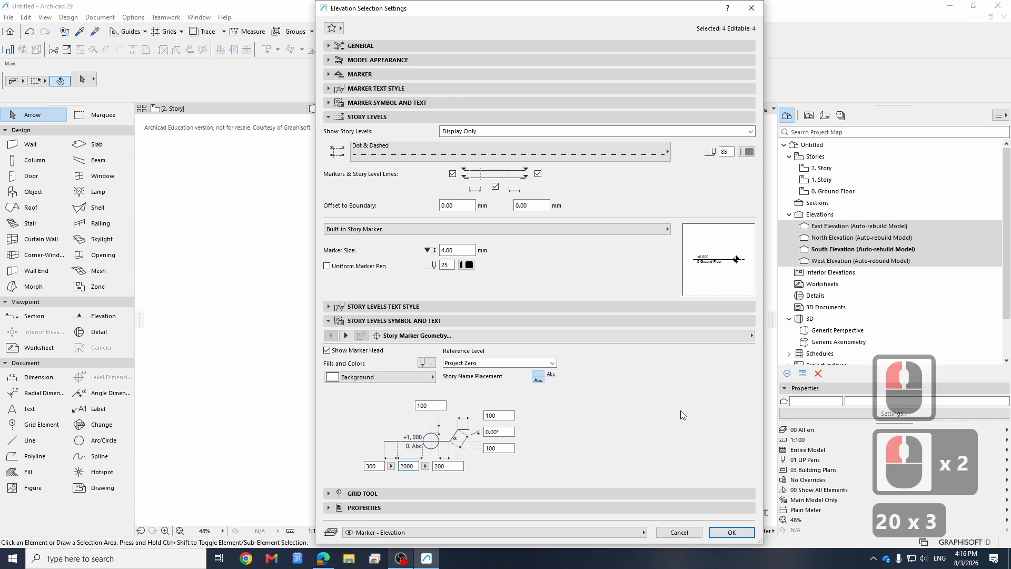
text(0)
click(683, 414)
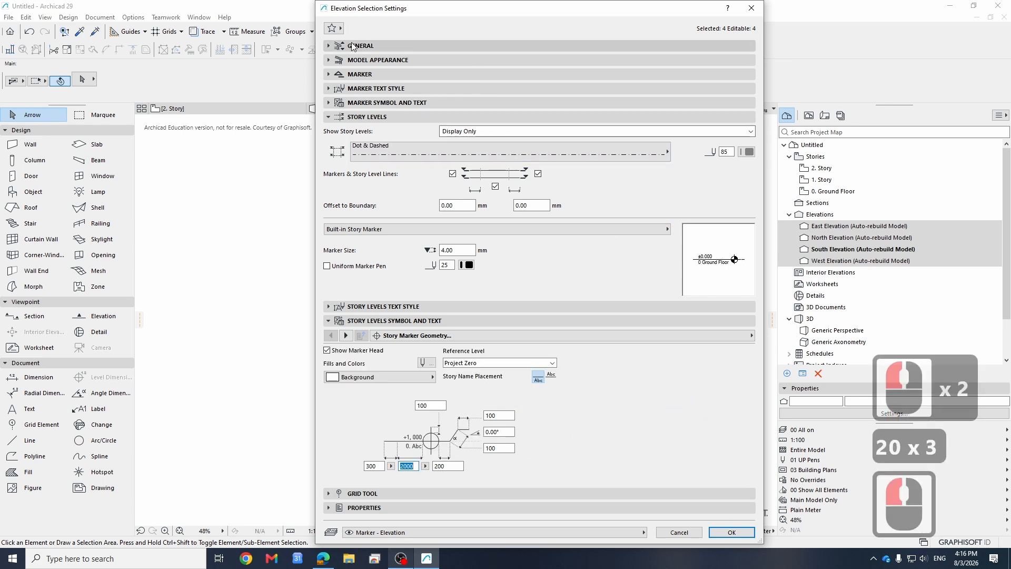
Save the current elevation settings as a new favorite named Elevations OKU
click(337, 32)
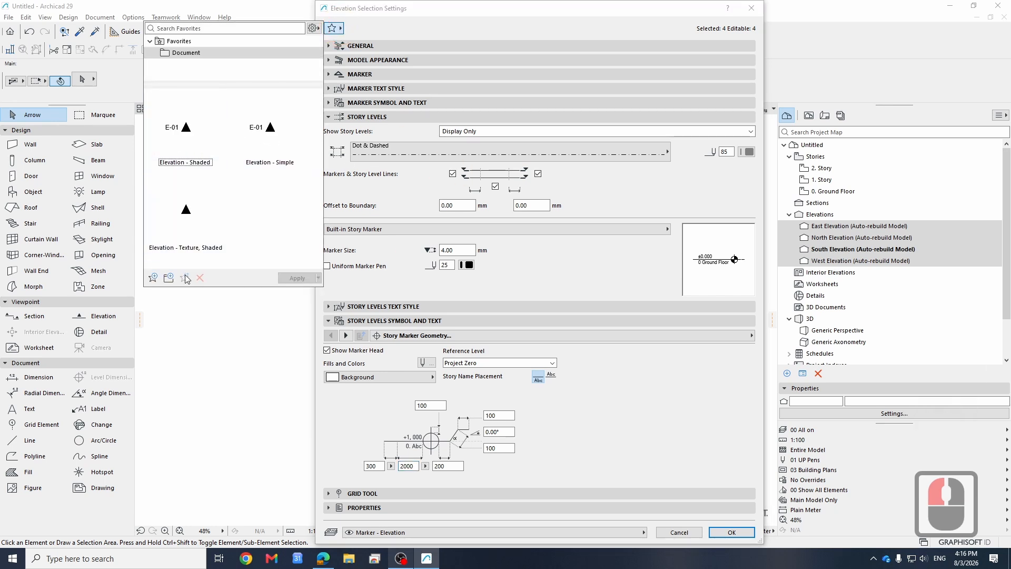
click(151, 280)
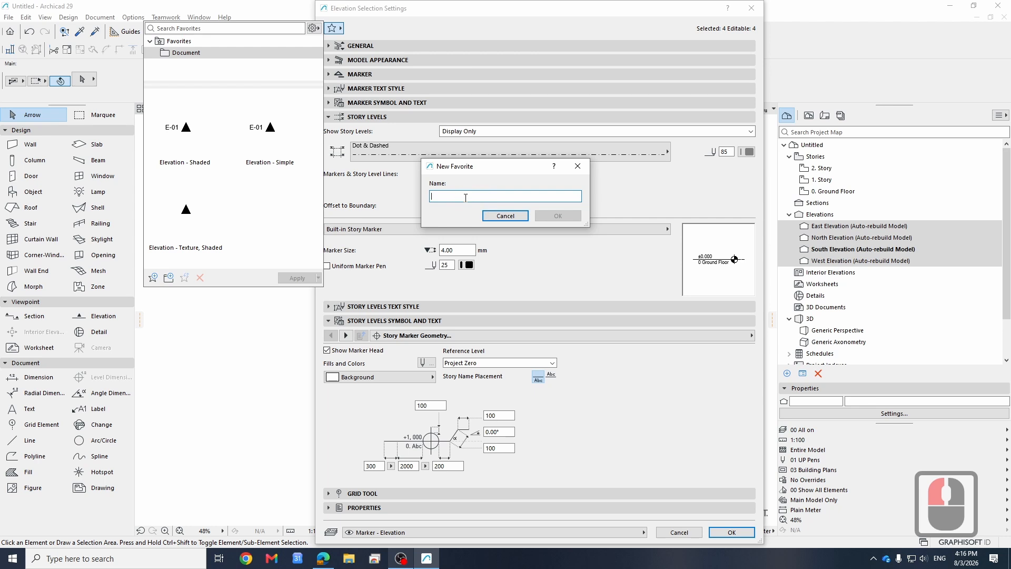
text(El)
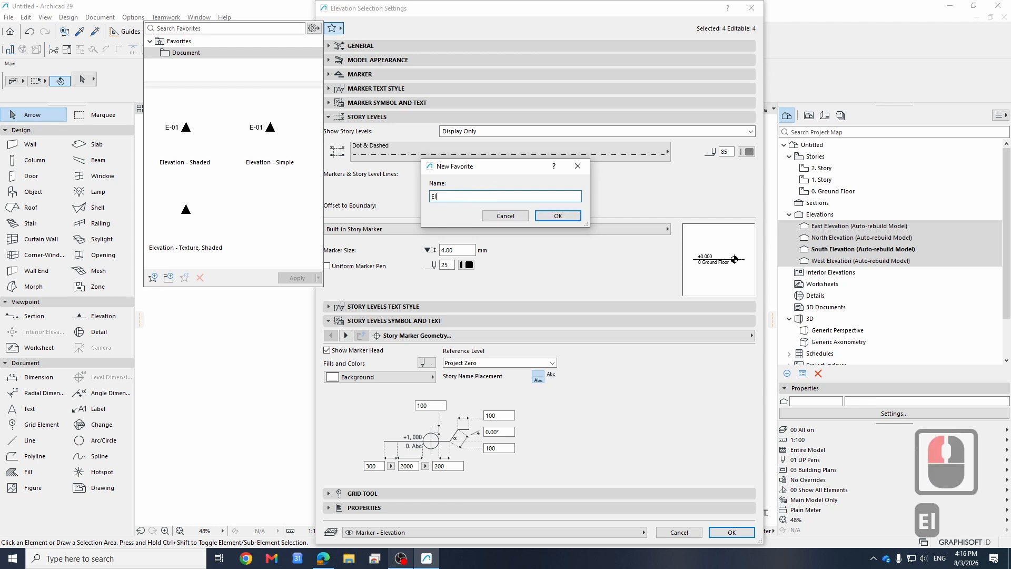
text(evations )
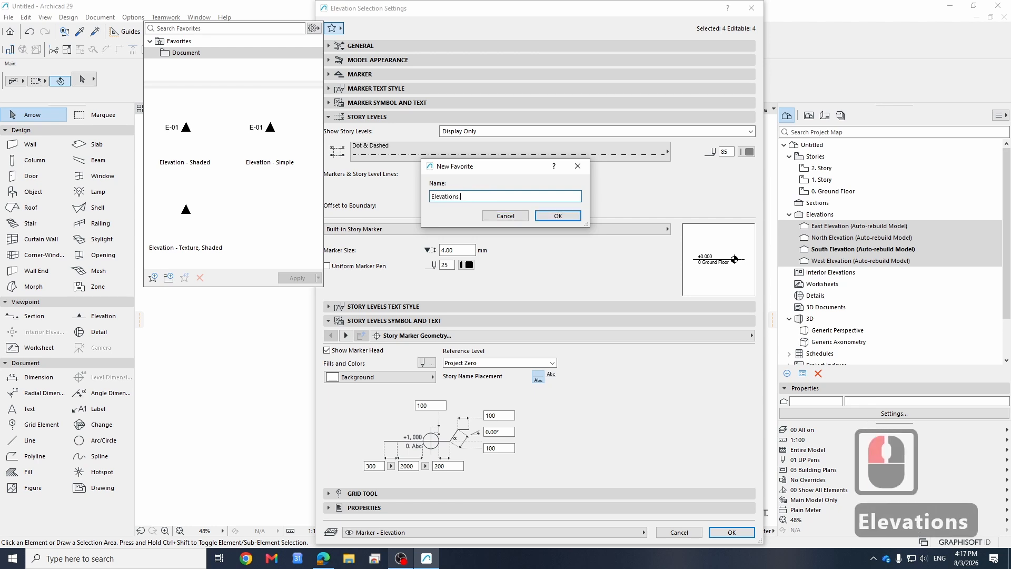
text(New)
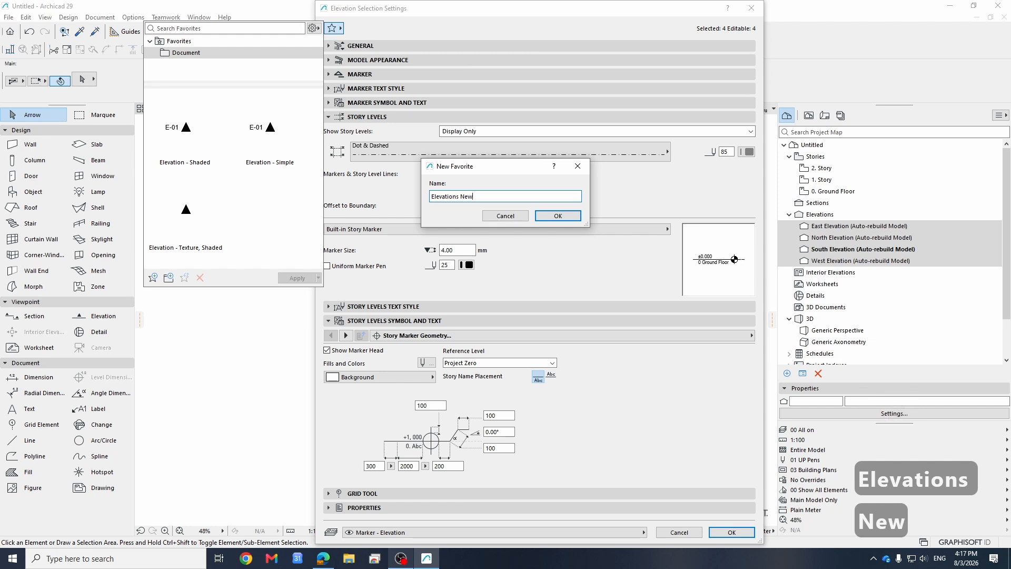
key(BackSpace)
key(BackSpace)
key(BackSpace)
text(OKU)
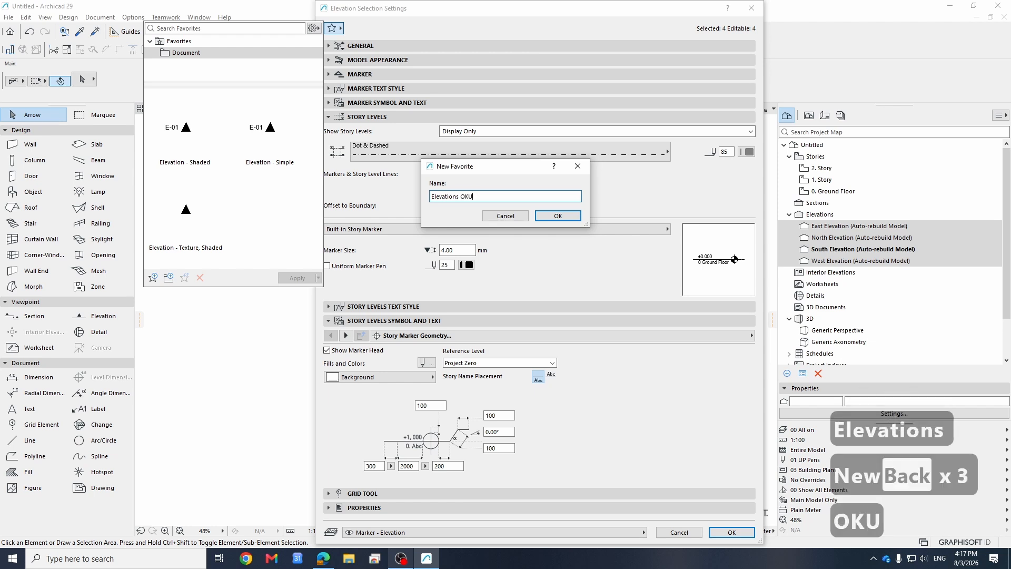
click(558, 216)
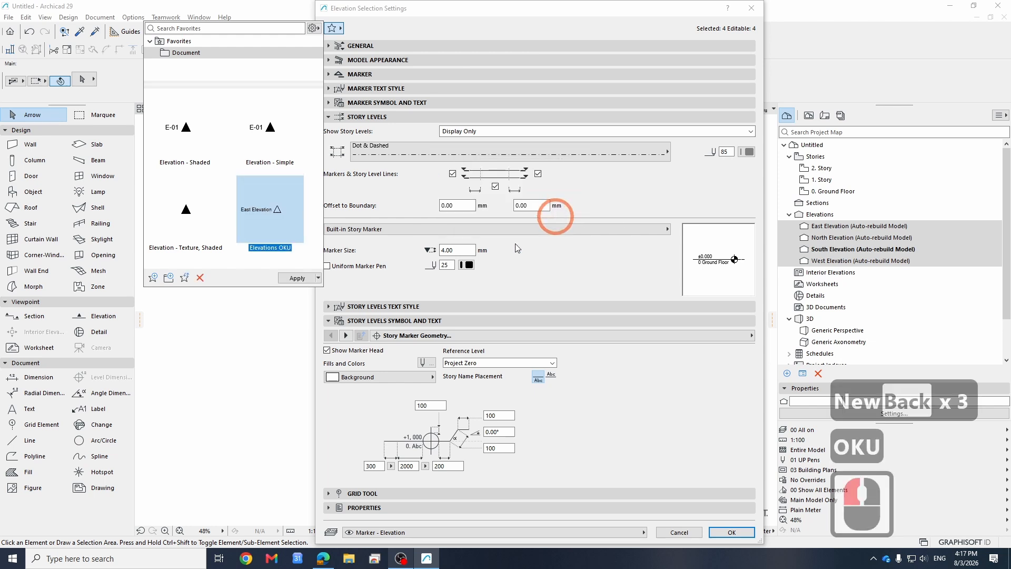
Apply the Elevations OKU favorite to the four selected elevations and open the West Elevation
click(303, 294)
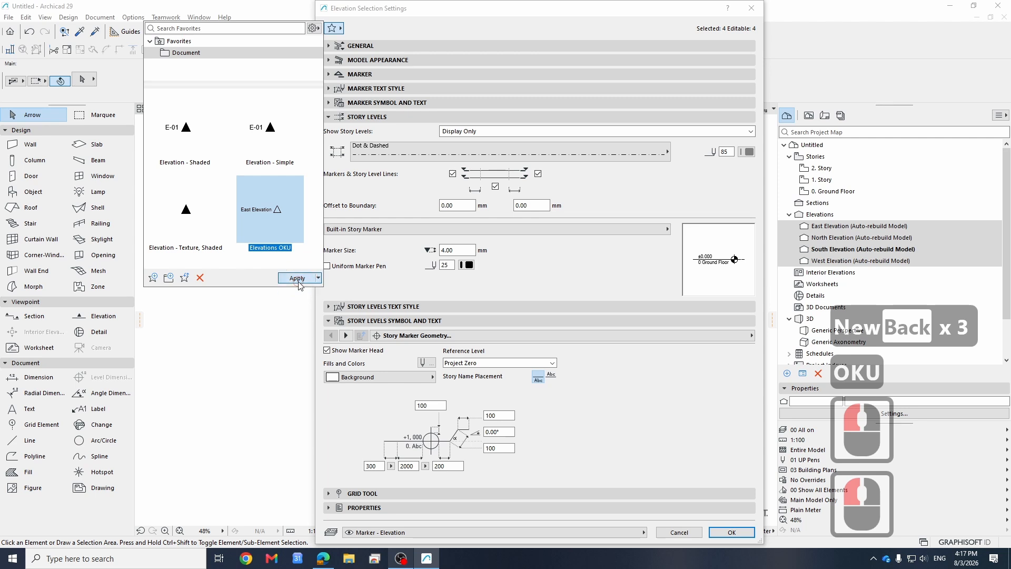
click(299, 279)
click(725, 533)
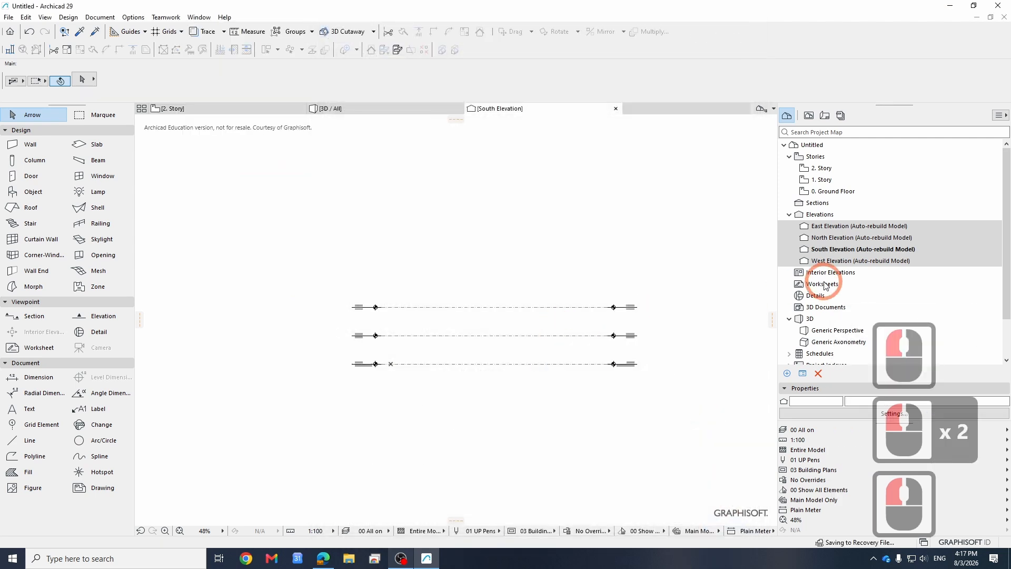
double_click(820, 262)
click(372, 341)
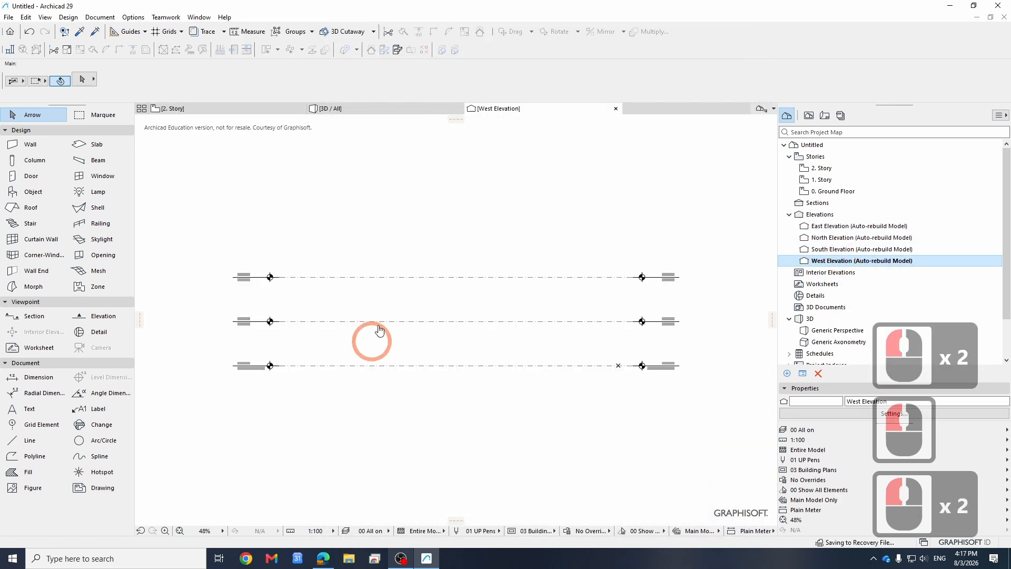
Open the South Elevation and examine the level and name texts on the story markers at both ends
double_click(843, 249)
click(393, 321)
scroll(389, 324, up, 11)
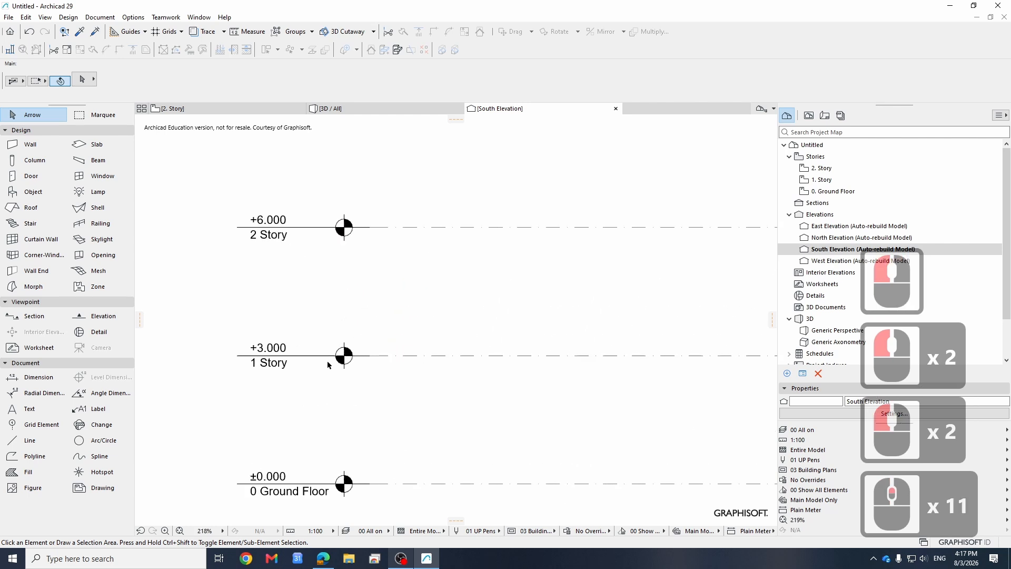
scroll(190, 316, down, 4)
middle_drag(473, 391, 508, 365)
middle_drag(355, 284, 368, 280)
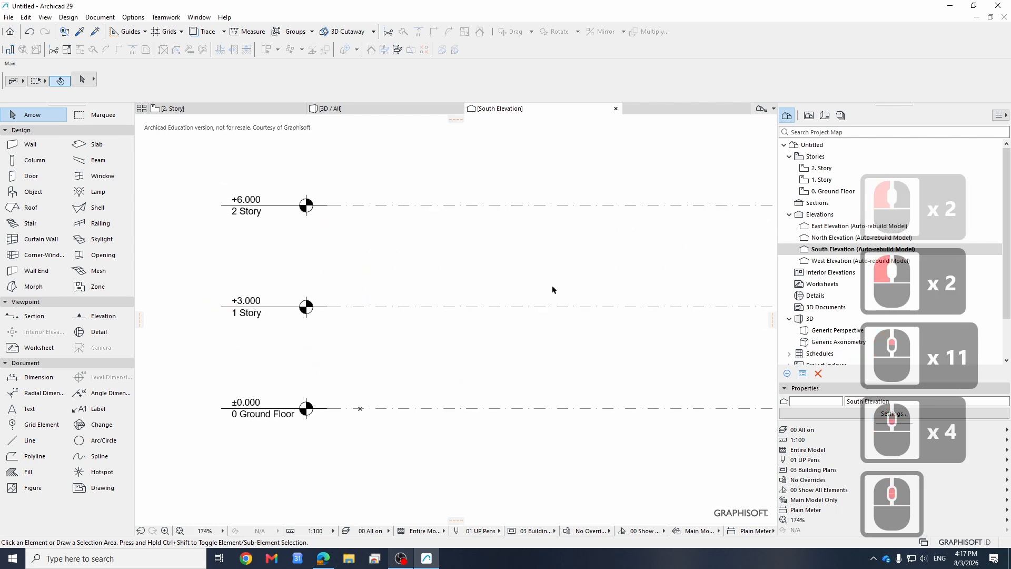
scroll(492, 335, down, 4)
mouse_move(492, 335)
middle_down()
mouse_move(421, 314)
mouse_move(447, 337)
middle_up()
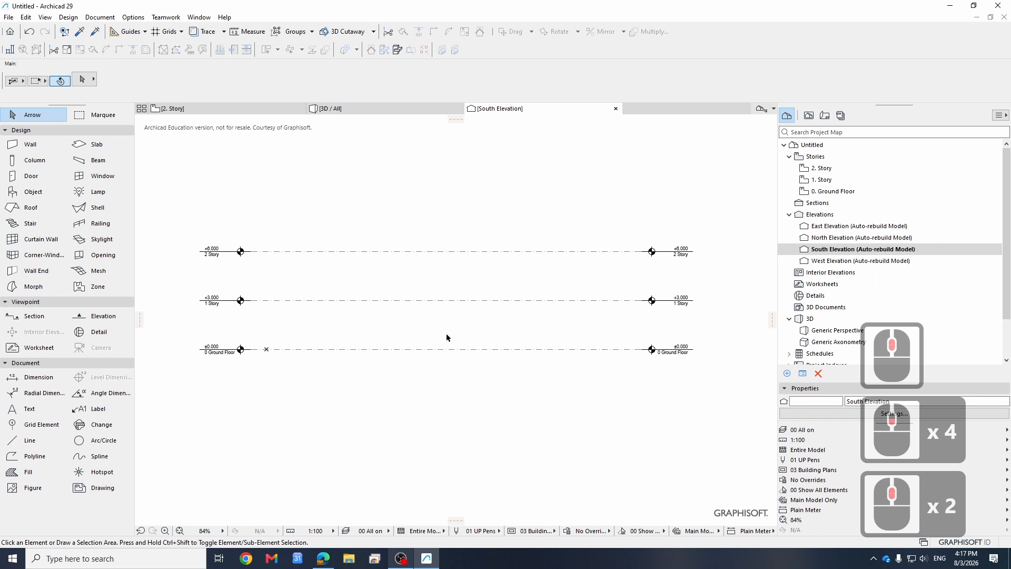
scroll(241, 295, up, 2)
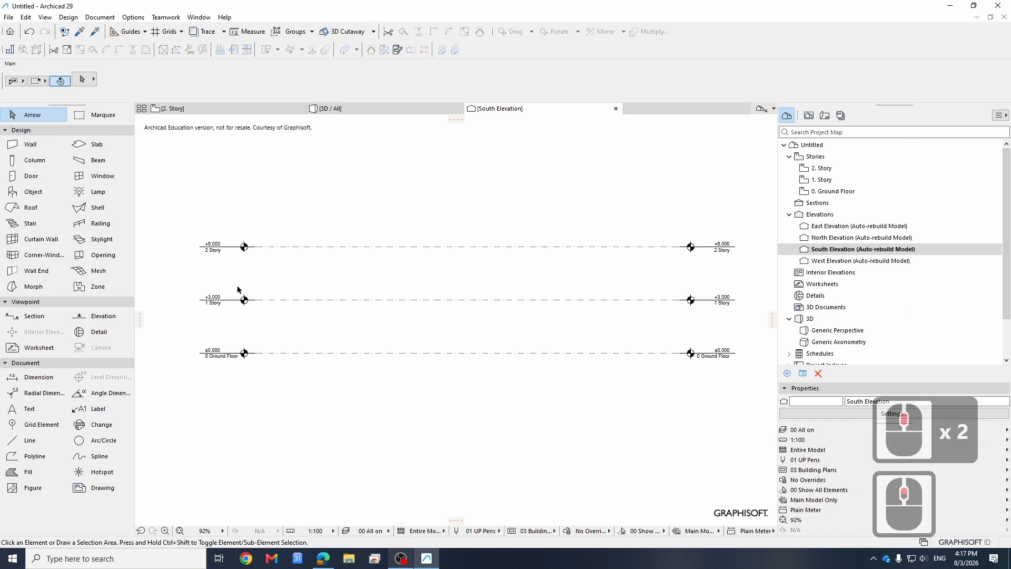
Launch the Windows Calculator, minimize it, and return to the South Elevation in Archicad
click(124, 562)
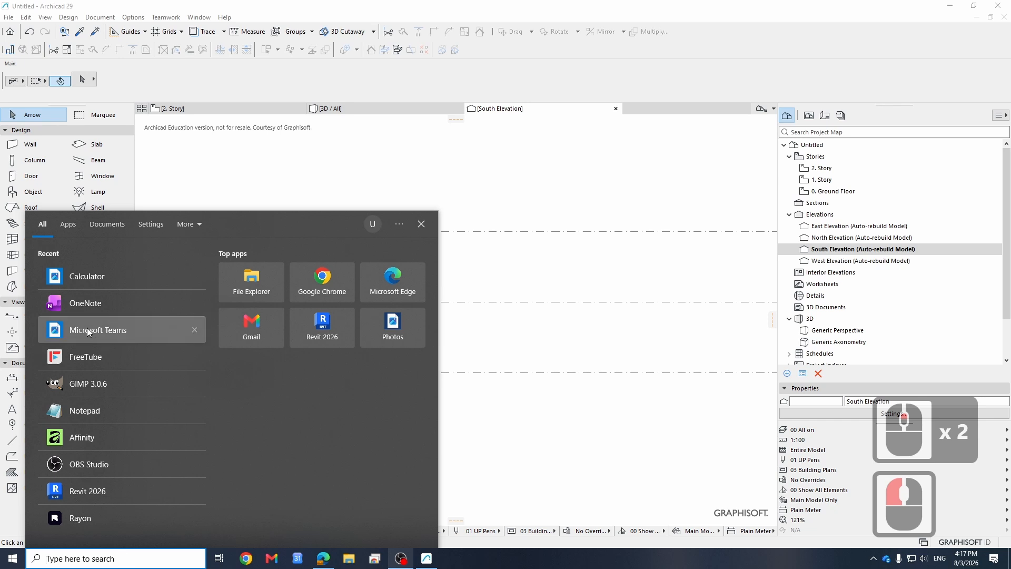
click(90, 283)
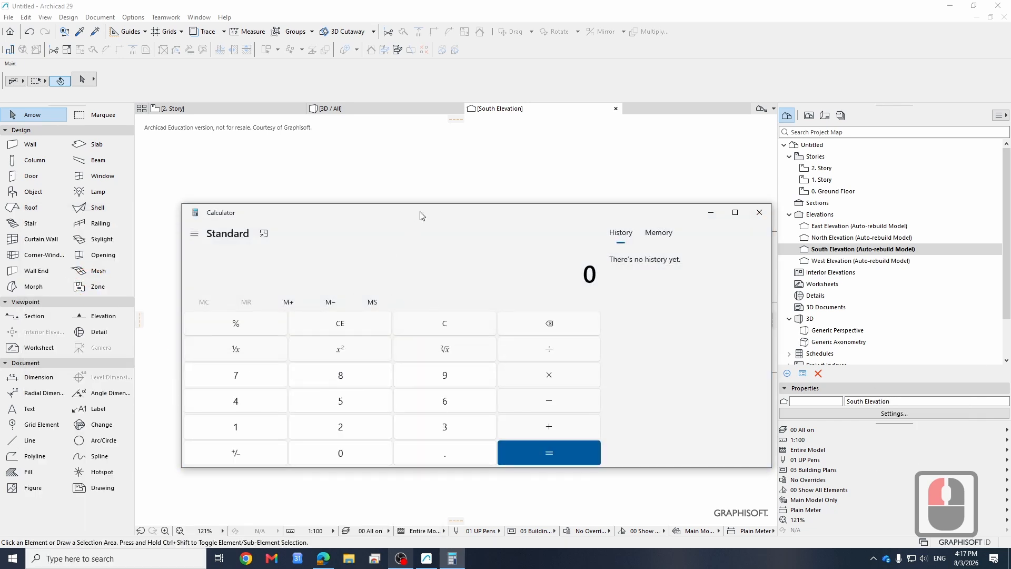
drag(421, 216, 407, 345)
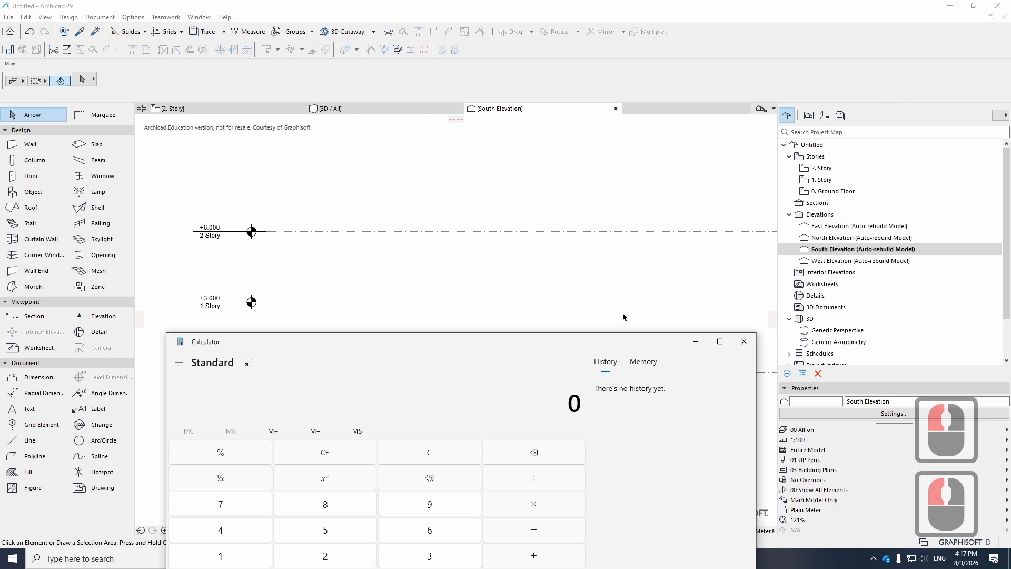
click(695, 350)
scroll(267, 354, up, 3)
middle_drag(280, 335, 311, 421)
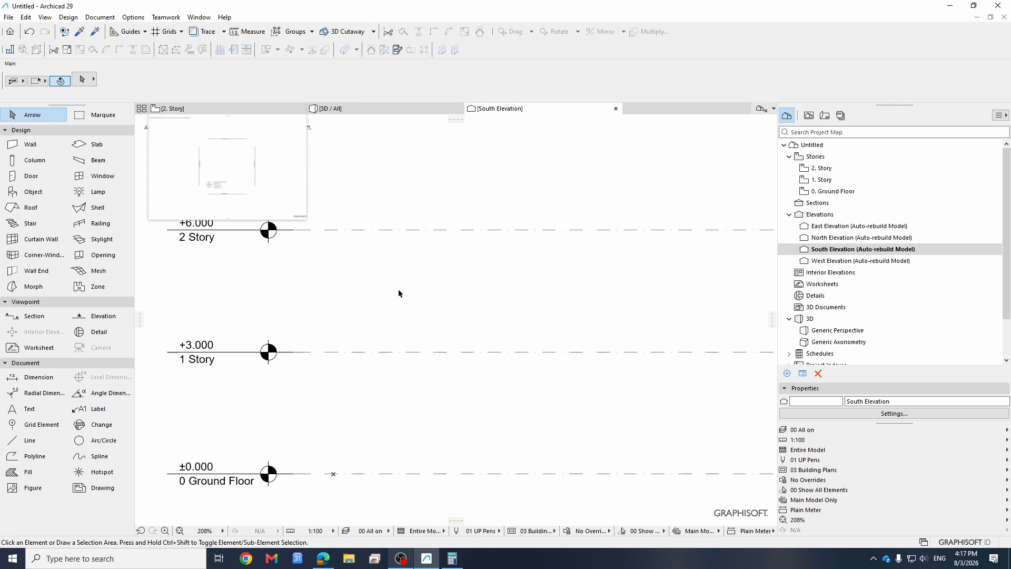
Switch the navigator to the View Map and look through its floor, ceiling and structural plan views
right_click(813, 180)
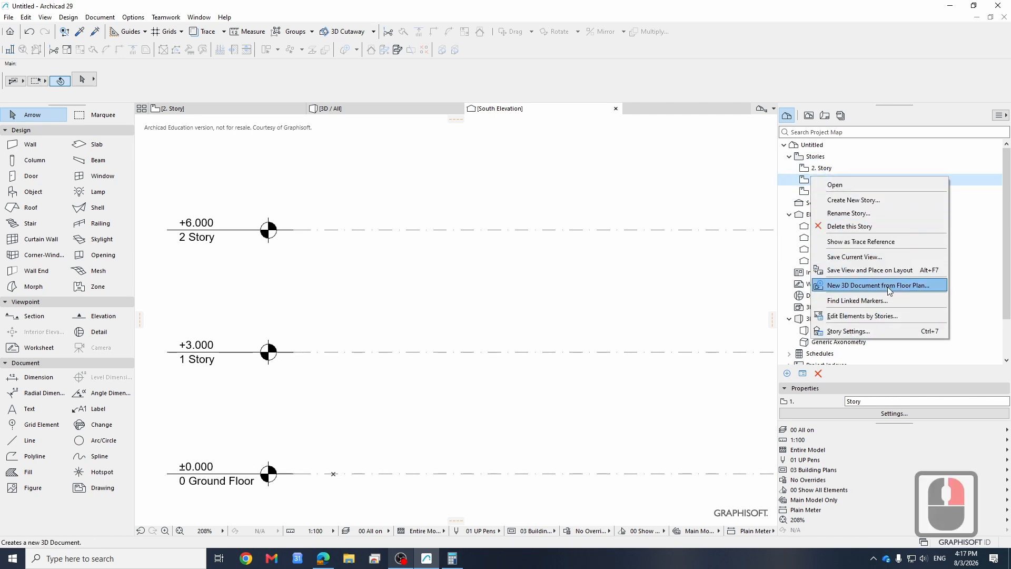
click(810, 115)
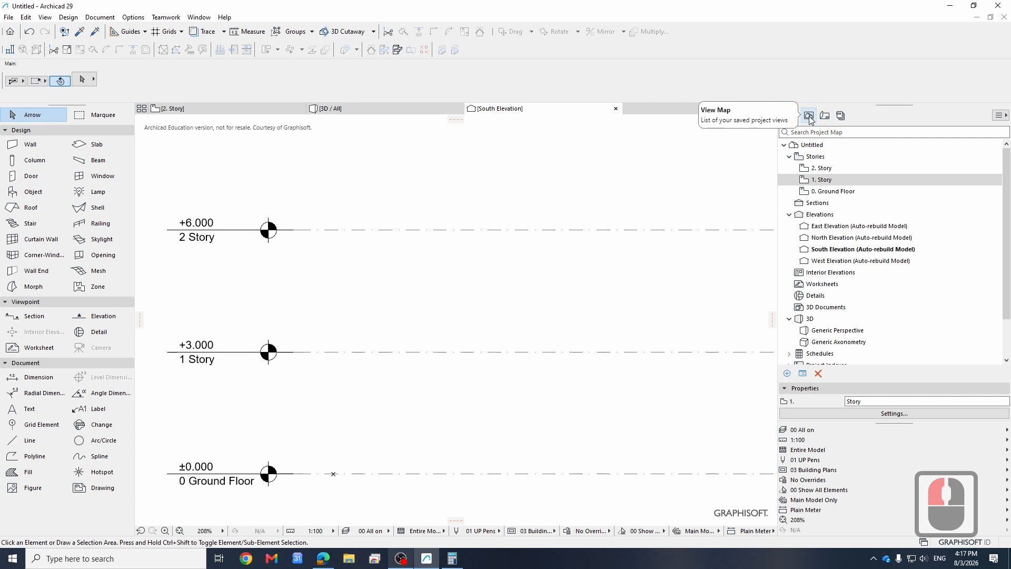
click(809, 116)
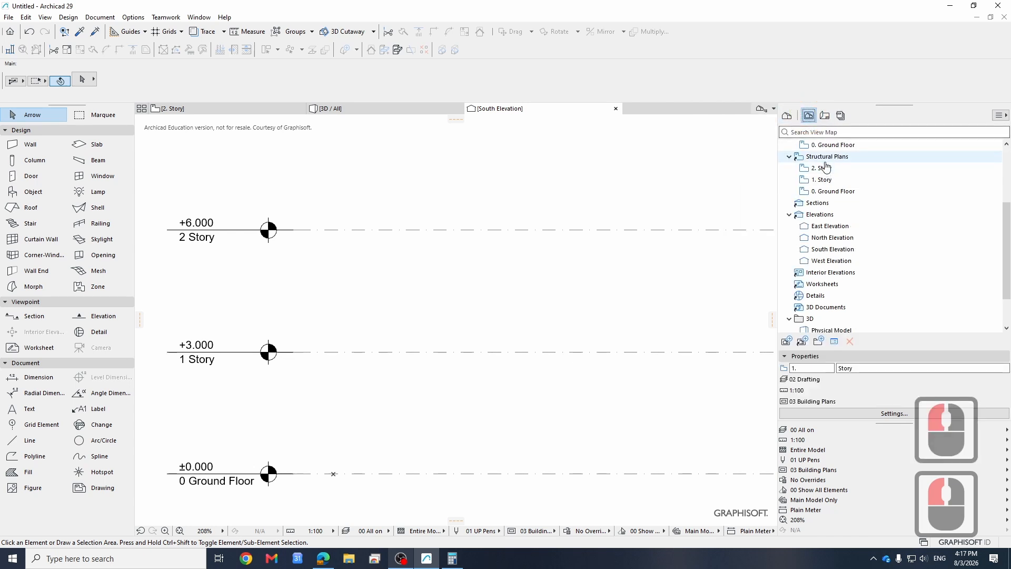
click(1002, 116)
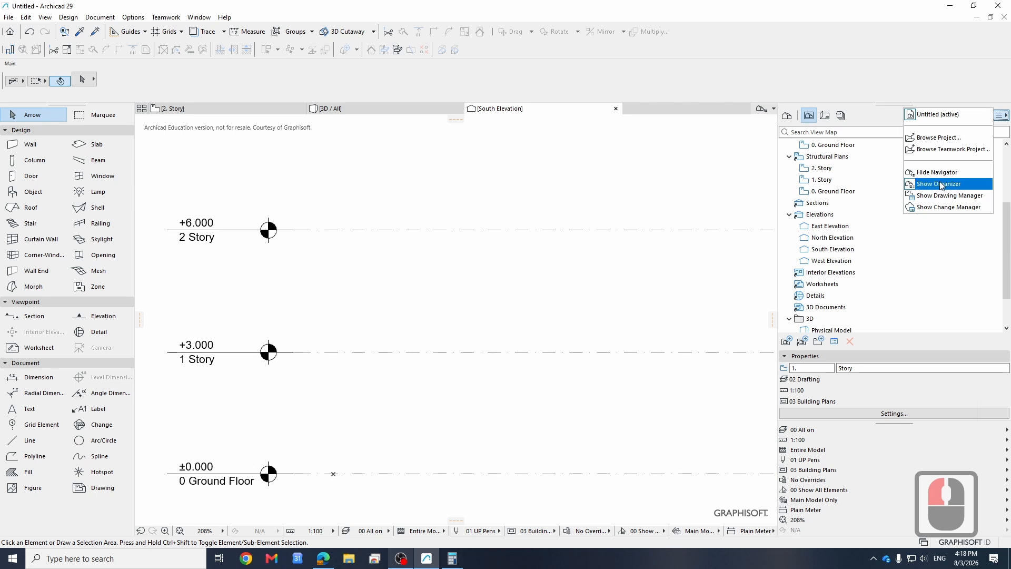
right_click(821, 168)
scroll(838, 174, down, 7)
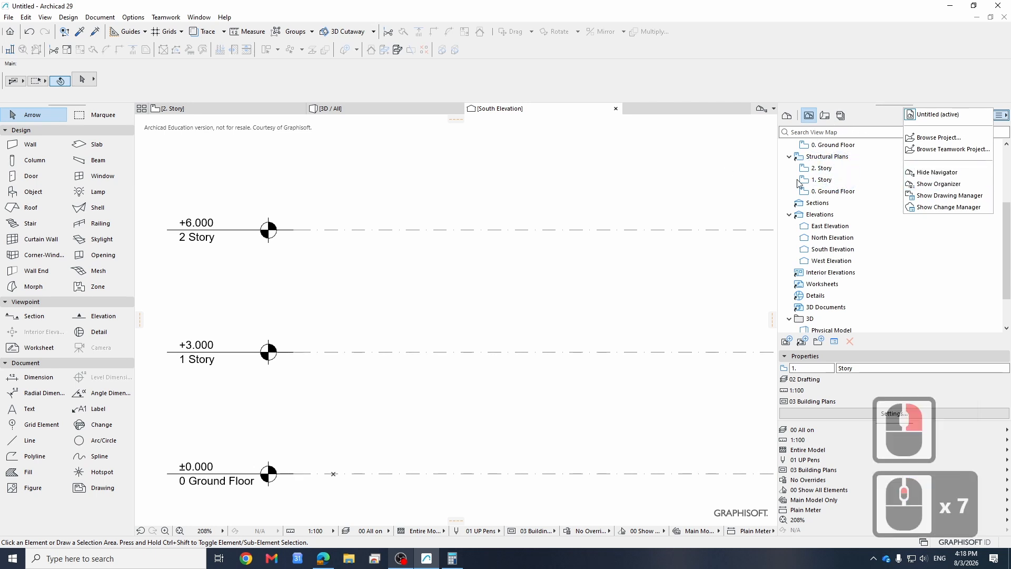
click(788, 158)
scroll(806, 221, up, 7)
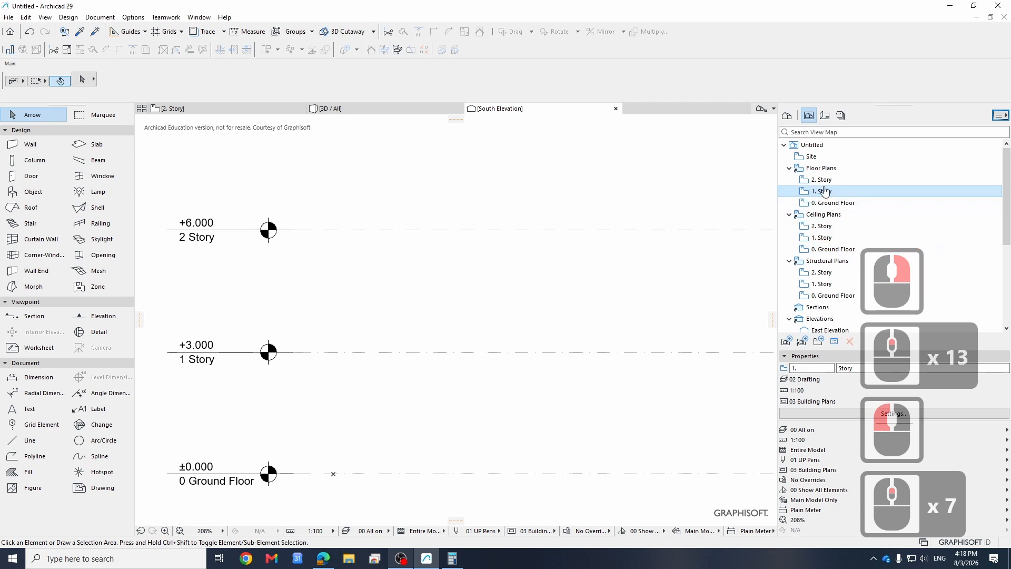
right_click(825, 204)
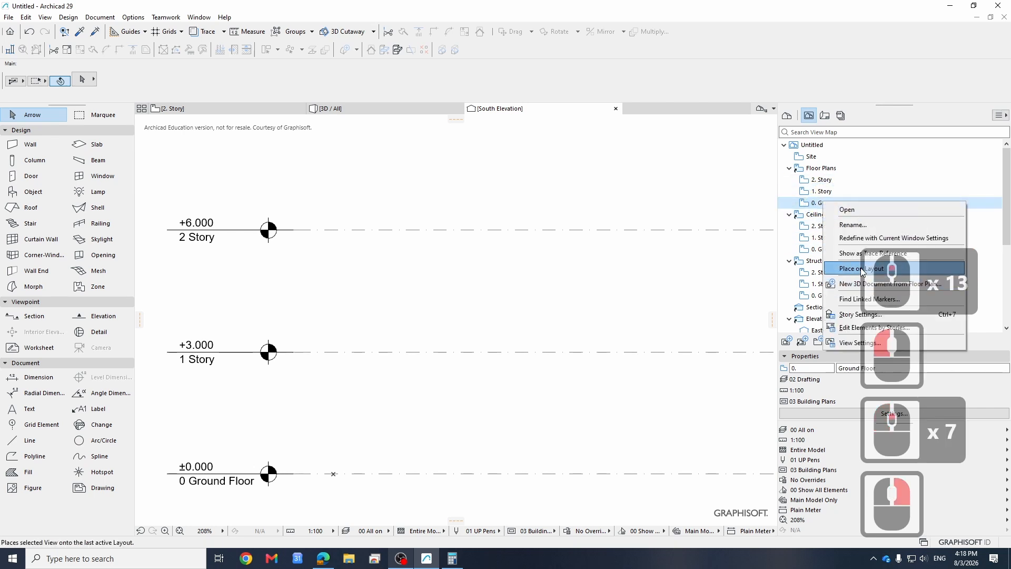
click(860, 314)
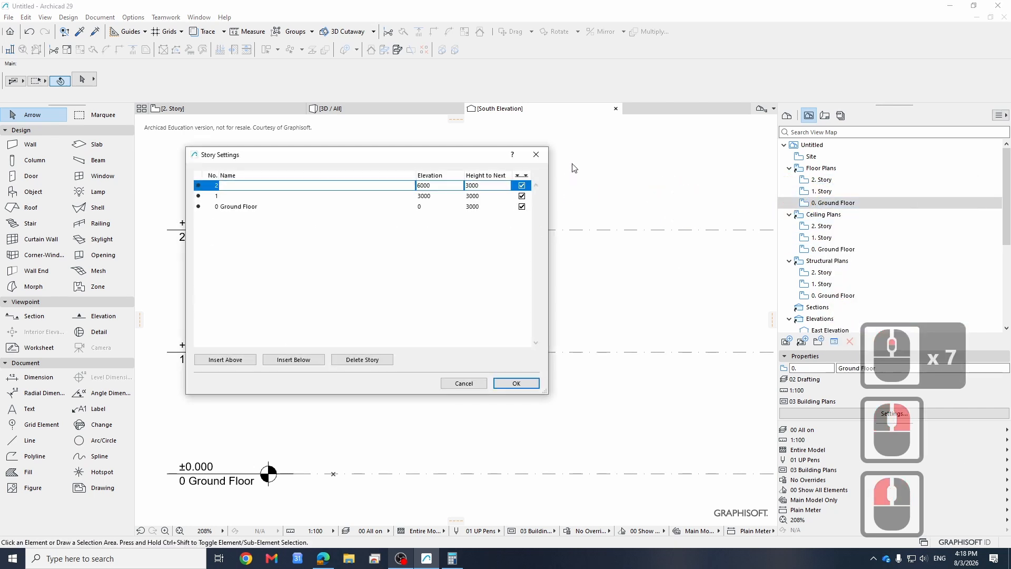
click(538, 157)
Open the Story Settings and name story 1 "First Floor"
click(70, 17)
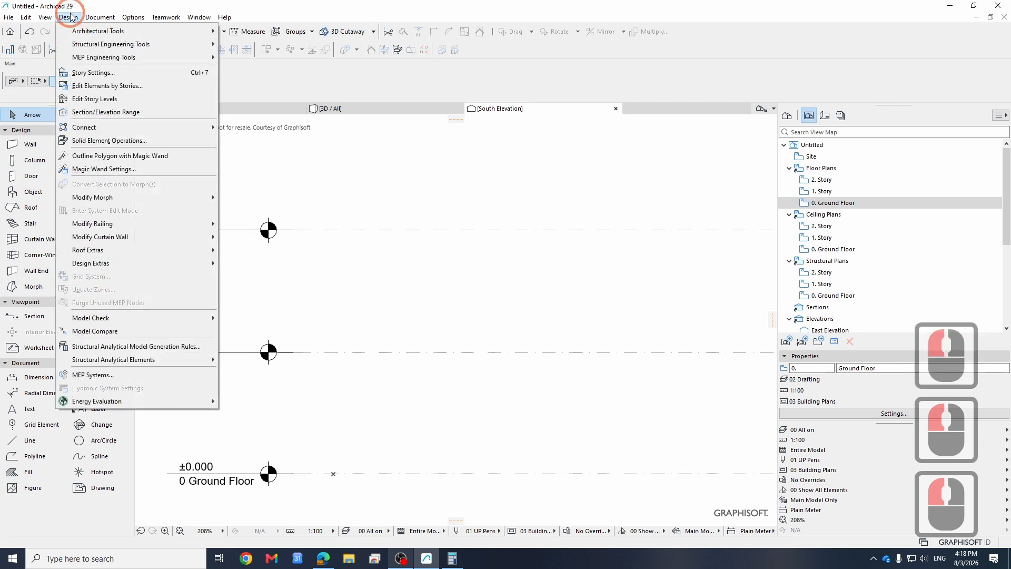
click(94, 73)
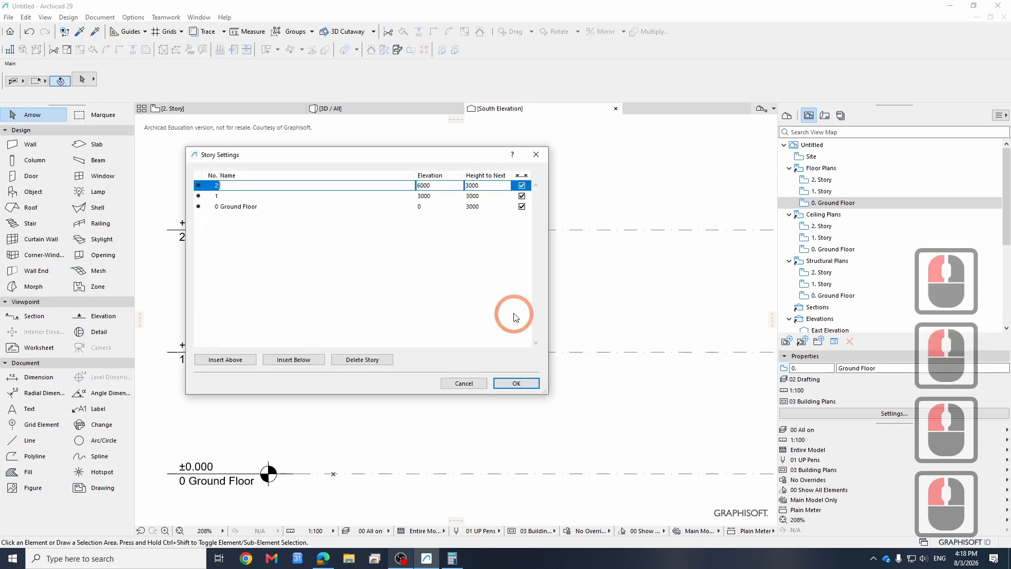
double_click(241, 196)
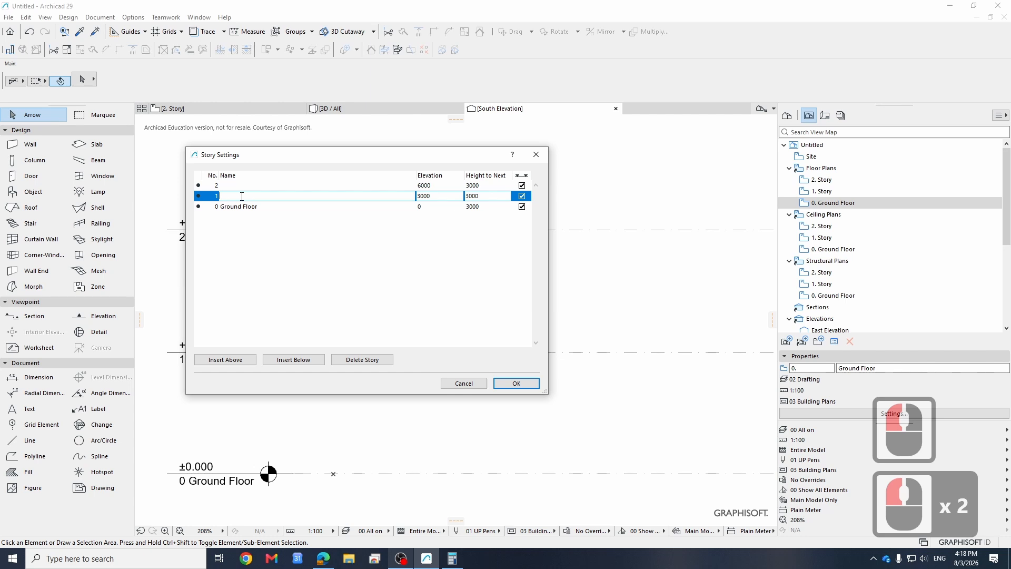
text(First)
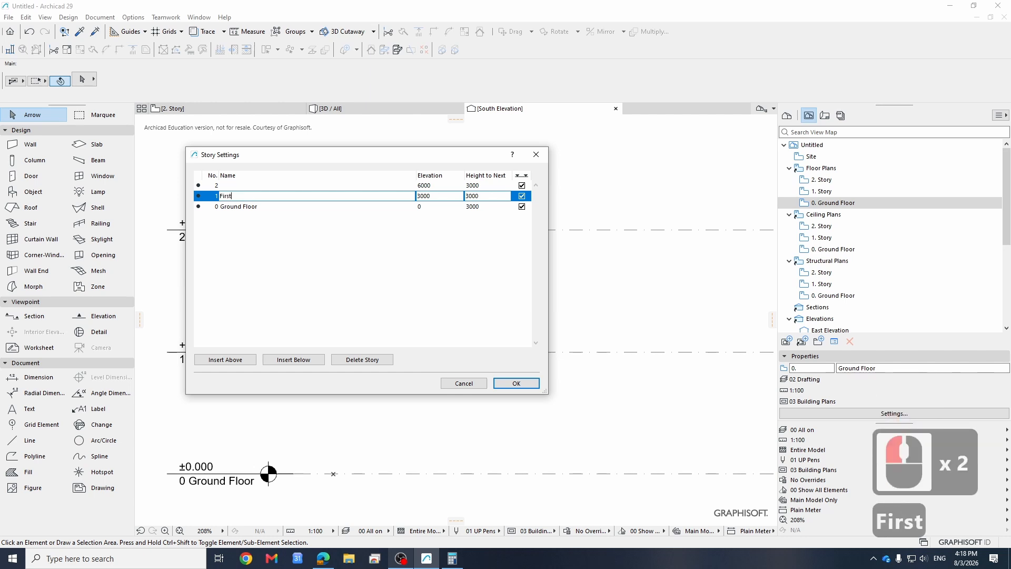
text( Floor)
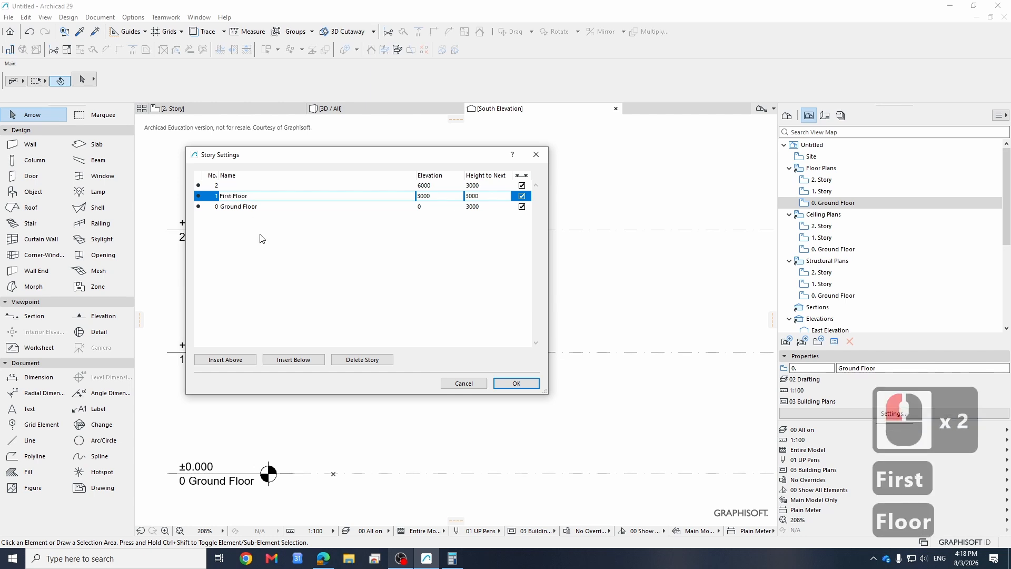
Name story 2 "Second Floor" in the Story Settings
click(227, 209)
click(246, 184)
click(246, 184)
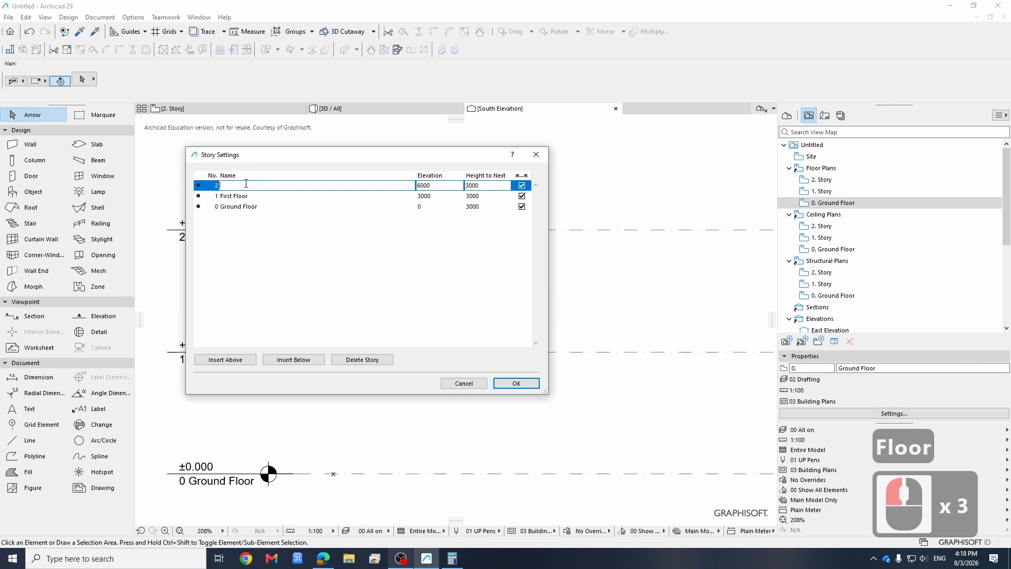
text(Secon)
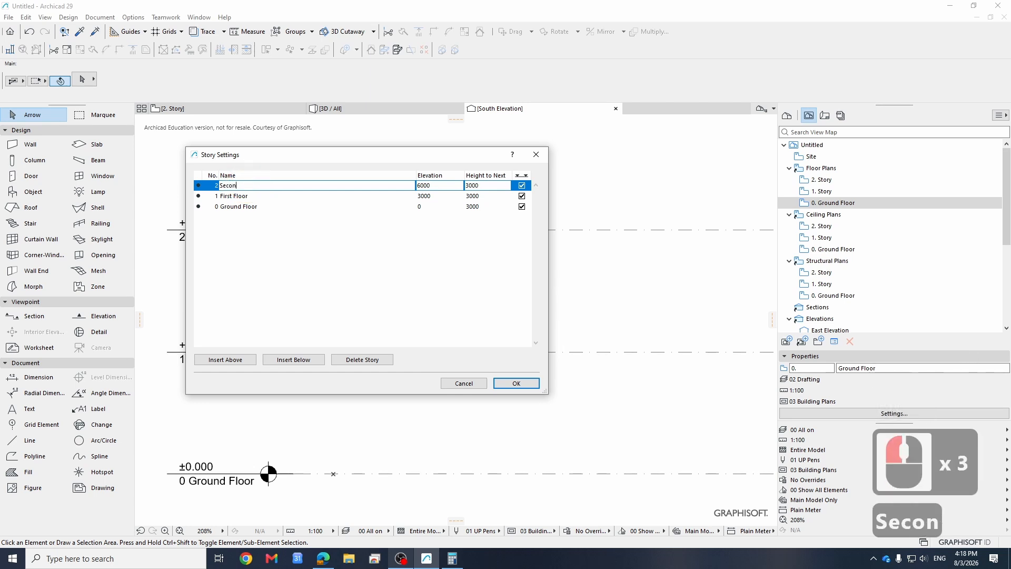
text(d floor)
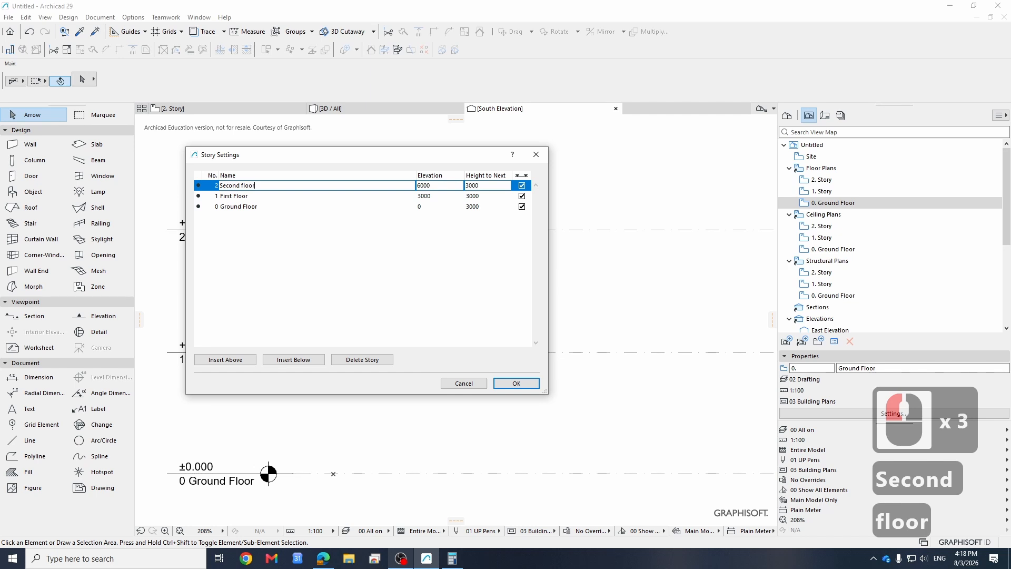
key(Left)
key(Left)
key(Left)
key(Left)
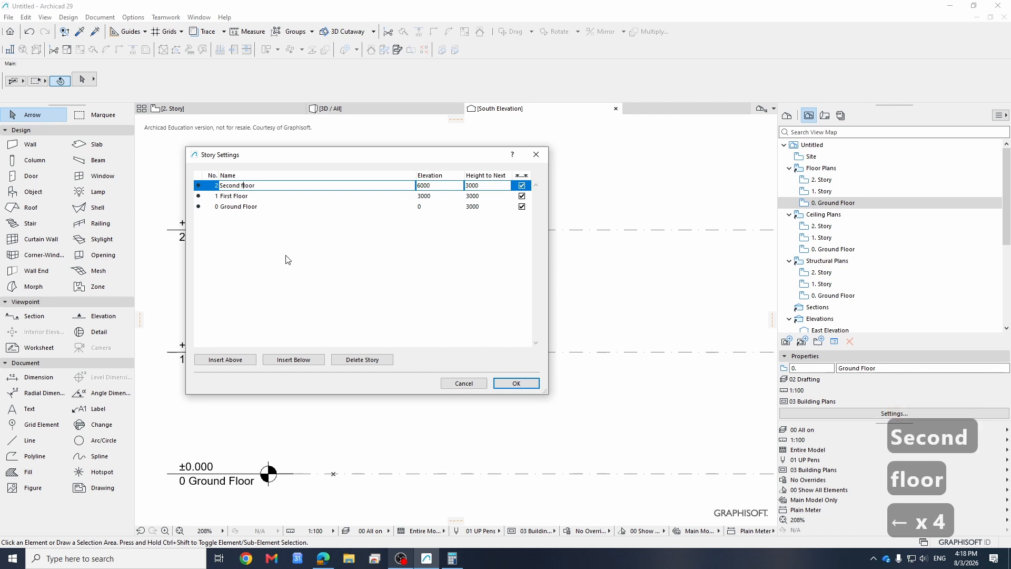
key(BackSpace)
text(F)
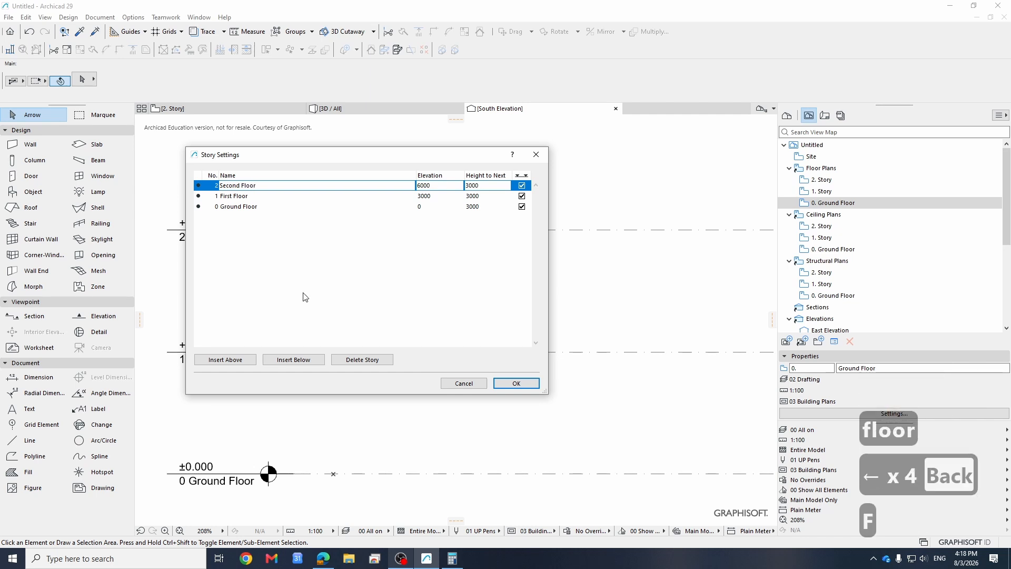
click(323, 265)
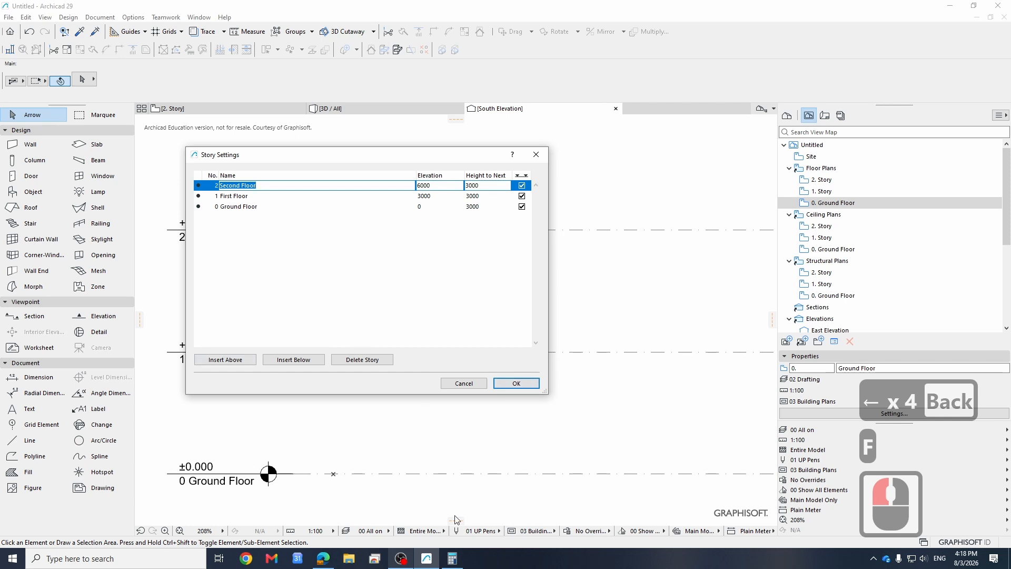
Select the Ground Floor row in the Story Settings, then switch to Calculator and move it fully into view
click(243, 198)
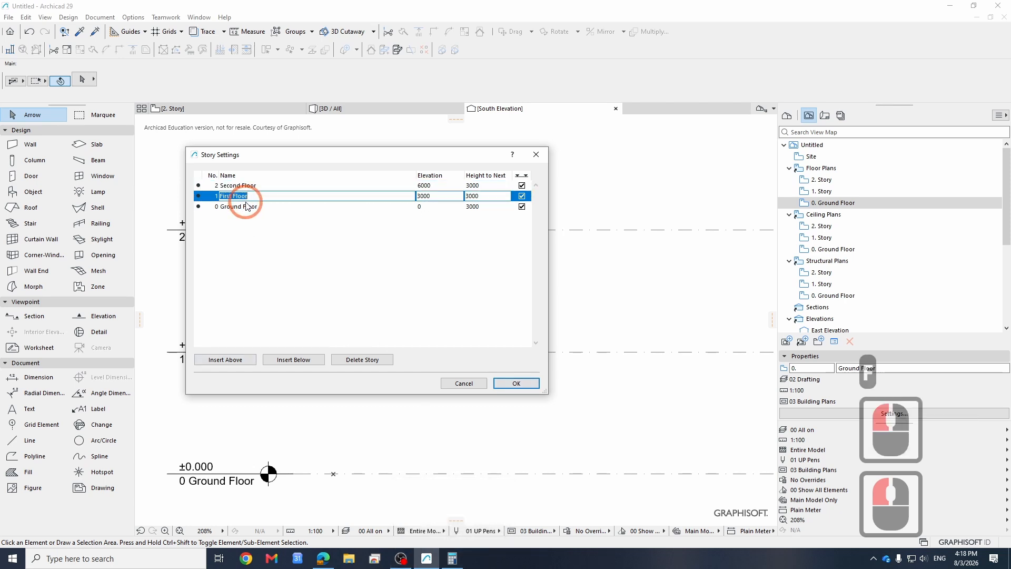
double_click(246, 205)
click(484, 209)
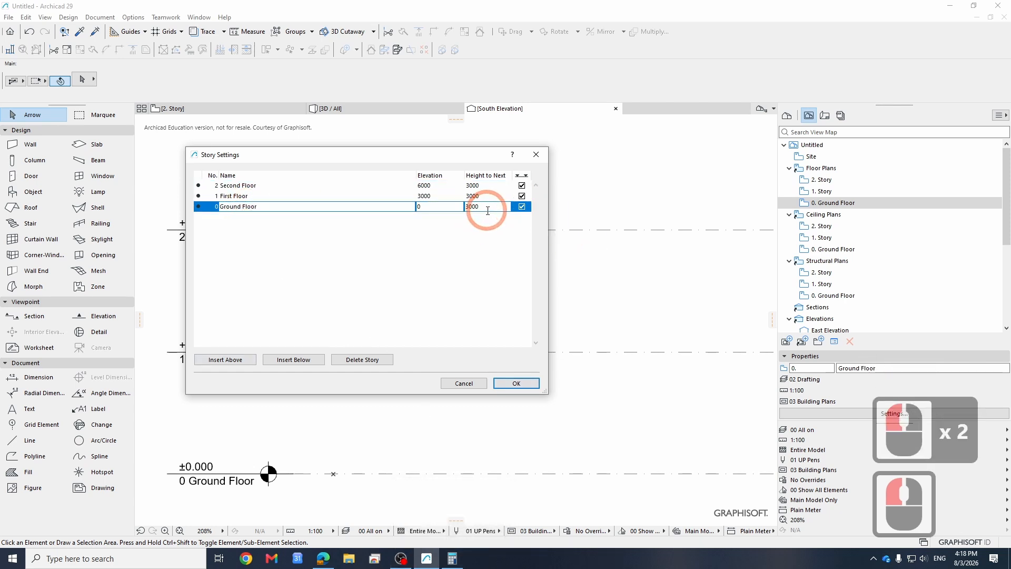
click(452, 560)
click(374, 372)
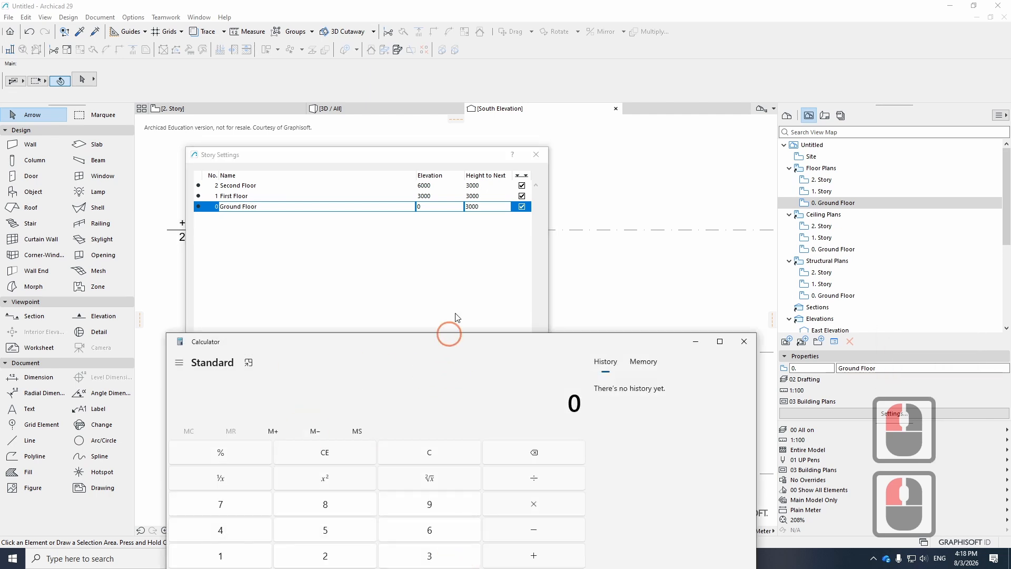
drag(457, 315, 471, 242)
drag(477, 339, 503, 209)
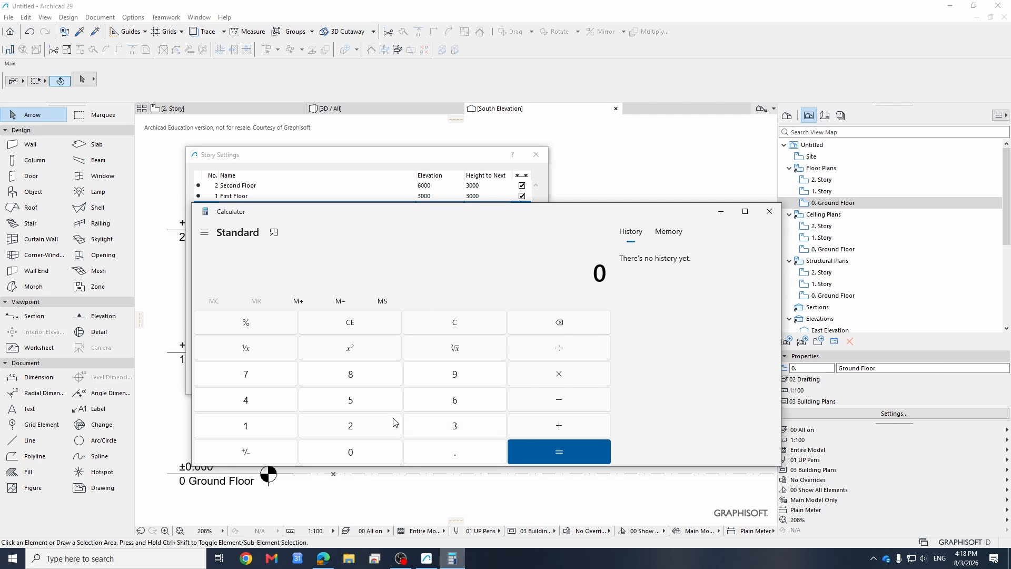
Calculate 32 × 85 in Calculator for the floor-to-floor height
click(456, 429)
click(360, 424)
click(559, 373)
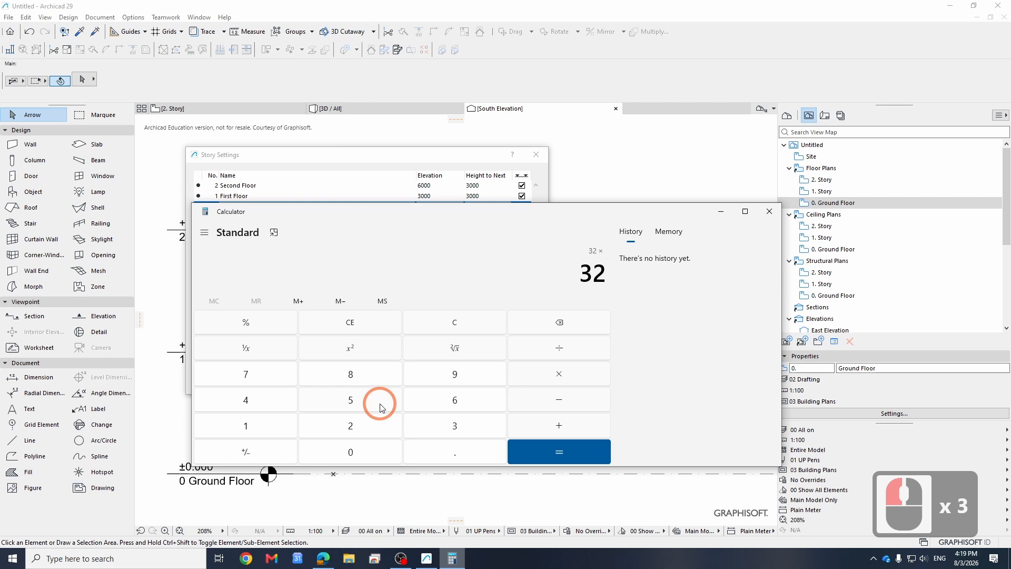
click(349, 375)
click(349, 403)
click(520, 448)
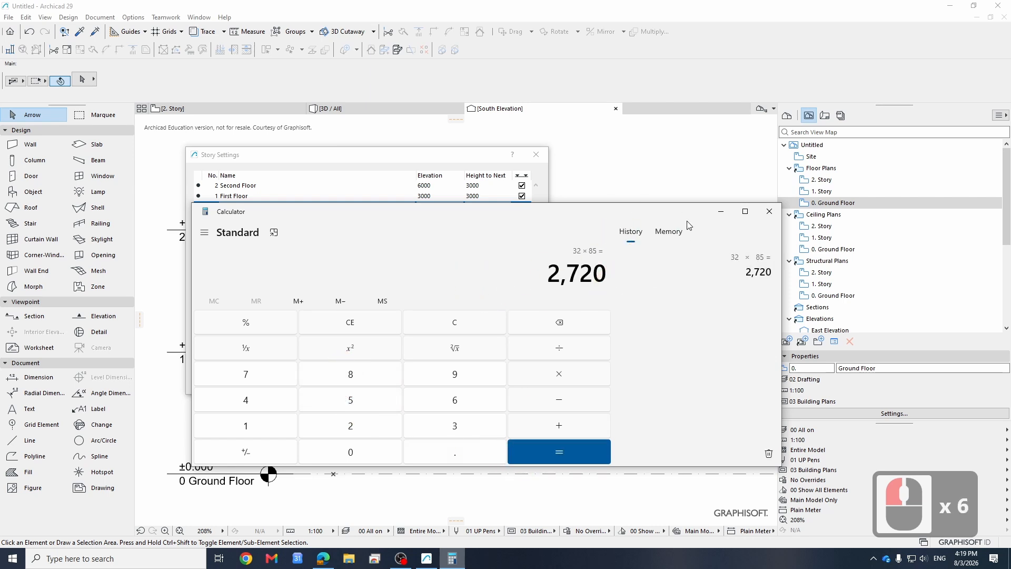
double_click(543, 273)
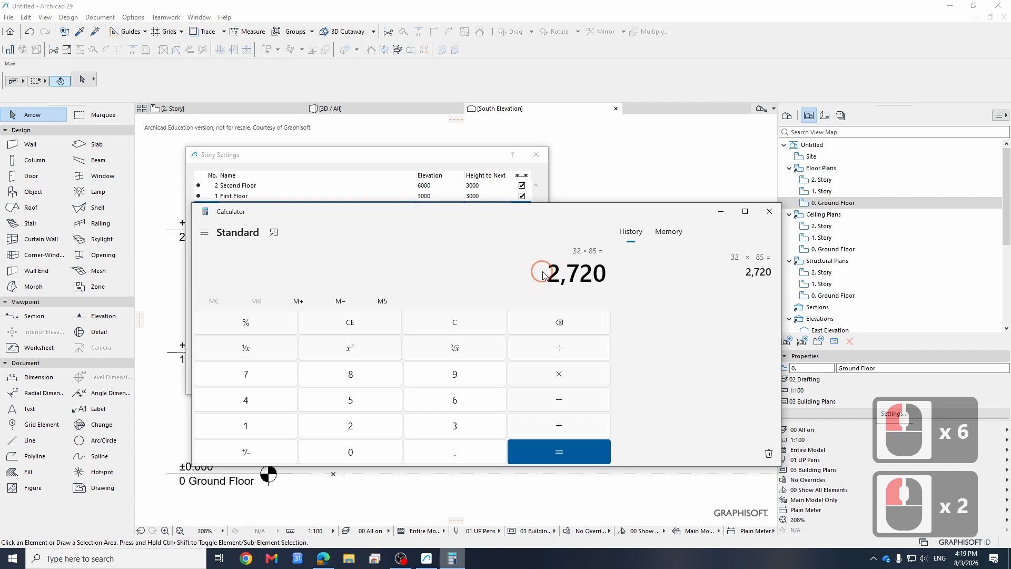
double_click(565, 275)
drag(566, 276, 773, 246)
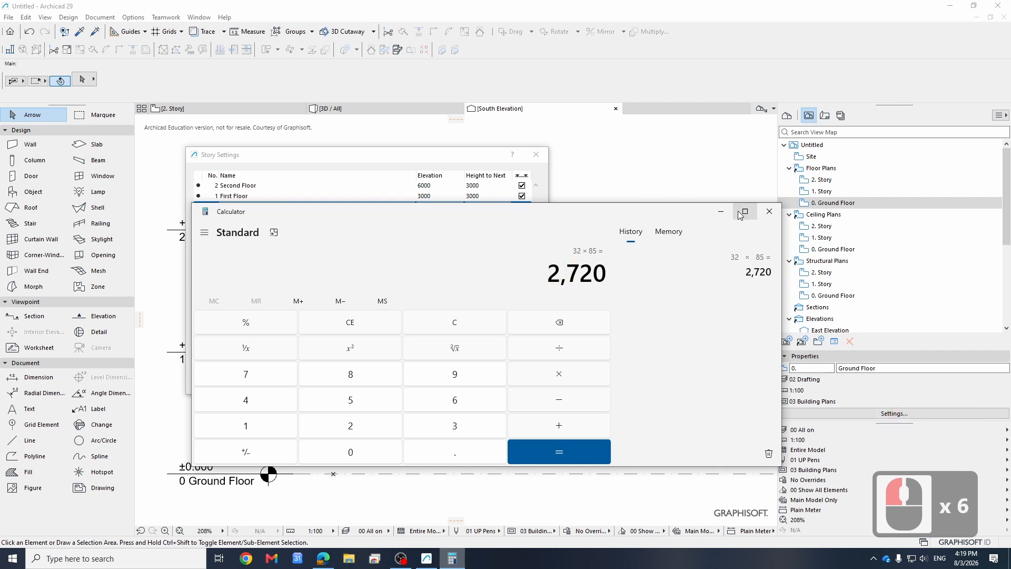
Return from Calculator to the Story Settings and set the Ground Floor's height to next to 2720
click(721, 212)
click(416, 216)
double_click(482, 209)
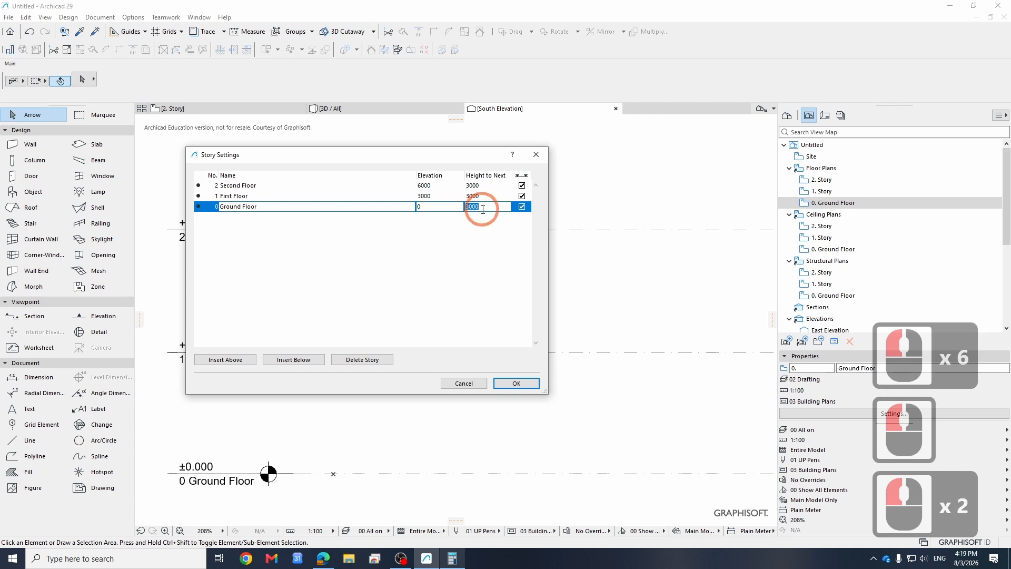
text(2720)
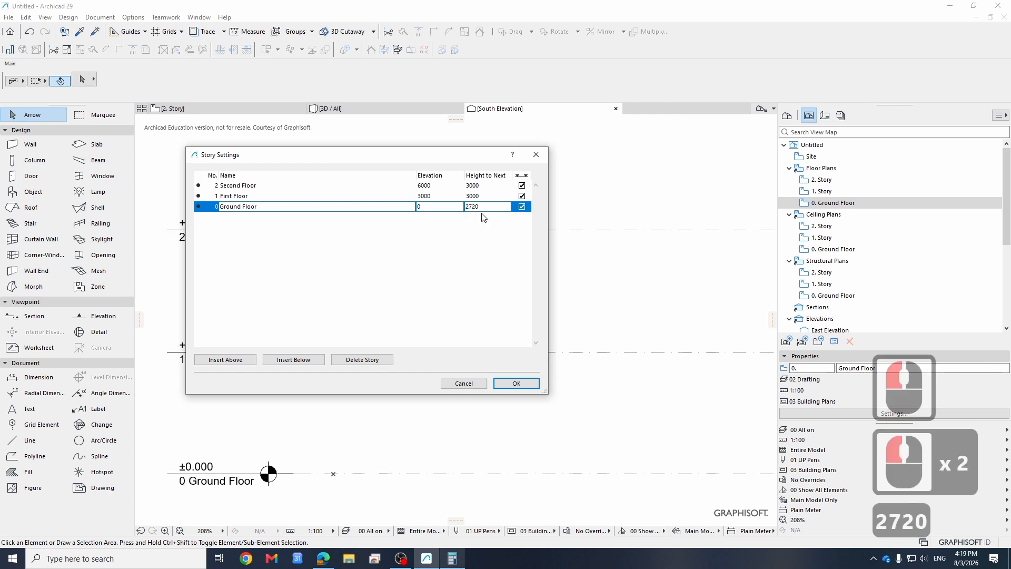
Set the height to next to 2720 for the First Floor and Second Floor and apply the Story Settings
click(485, 196)
text(2)
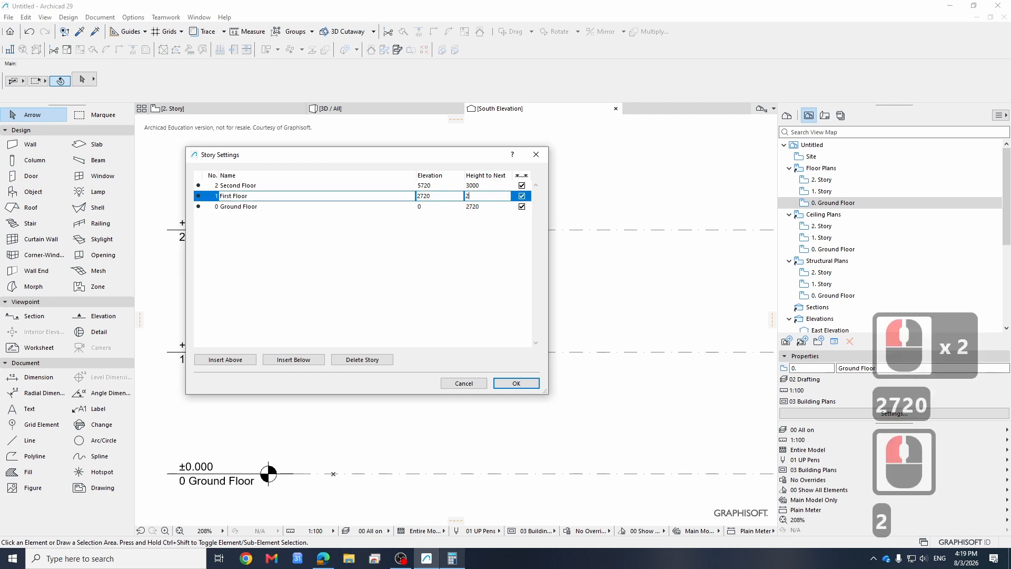
text(720)
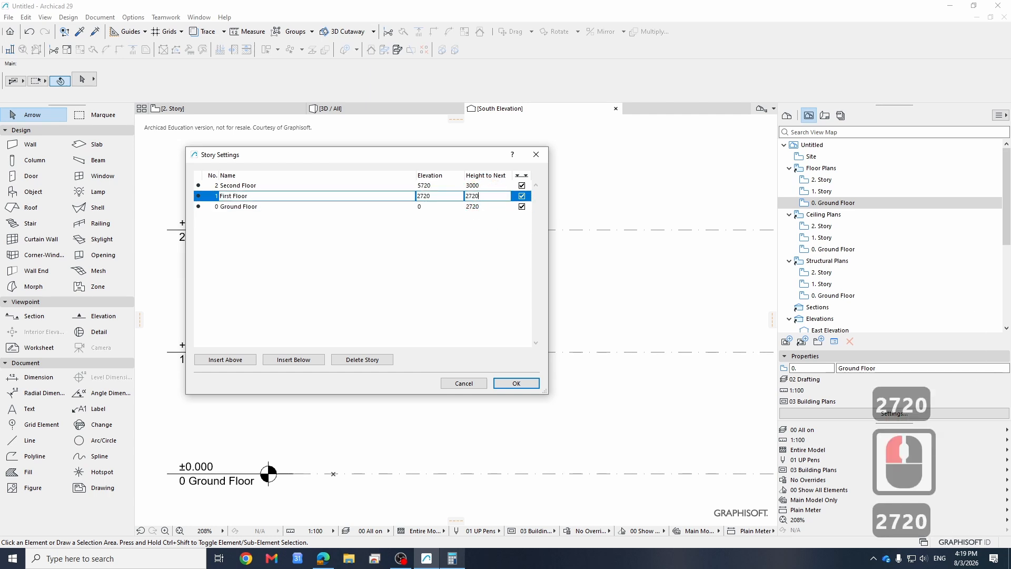
click(490, 184)
text(2720)
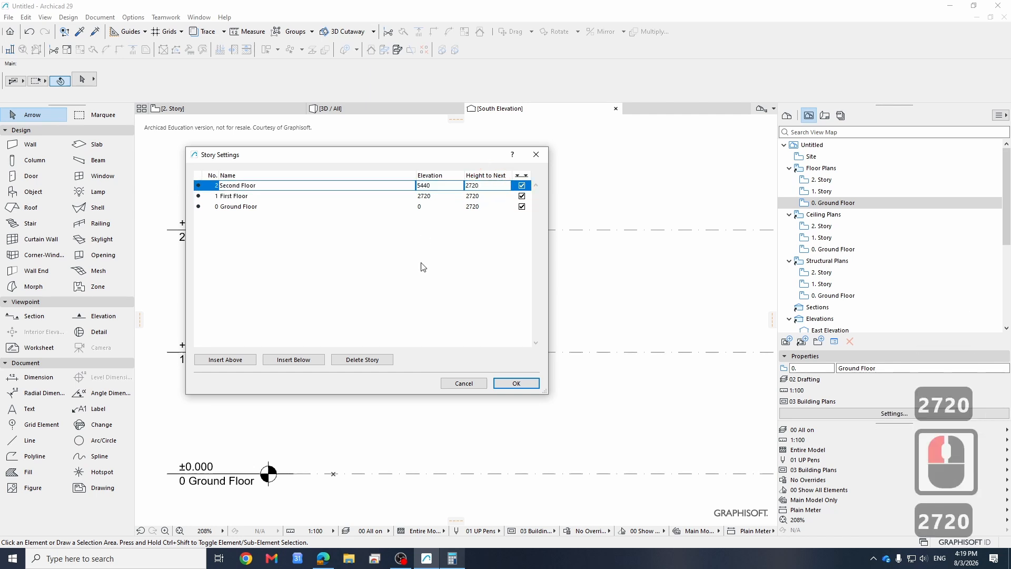
click(422, 263)
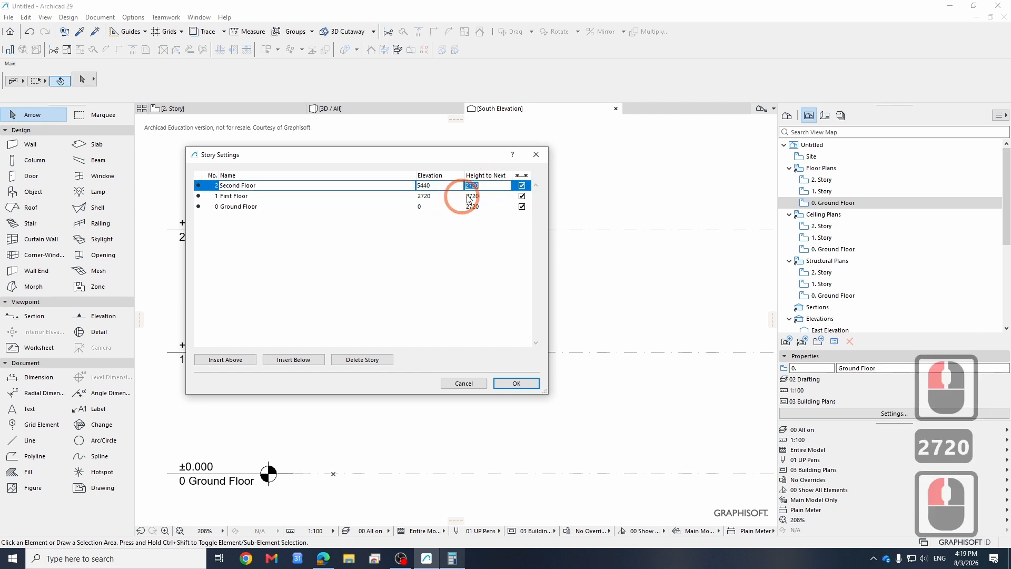
click(259, 212)
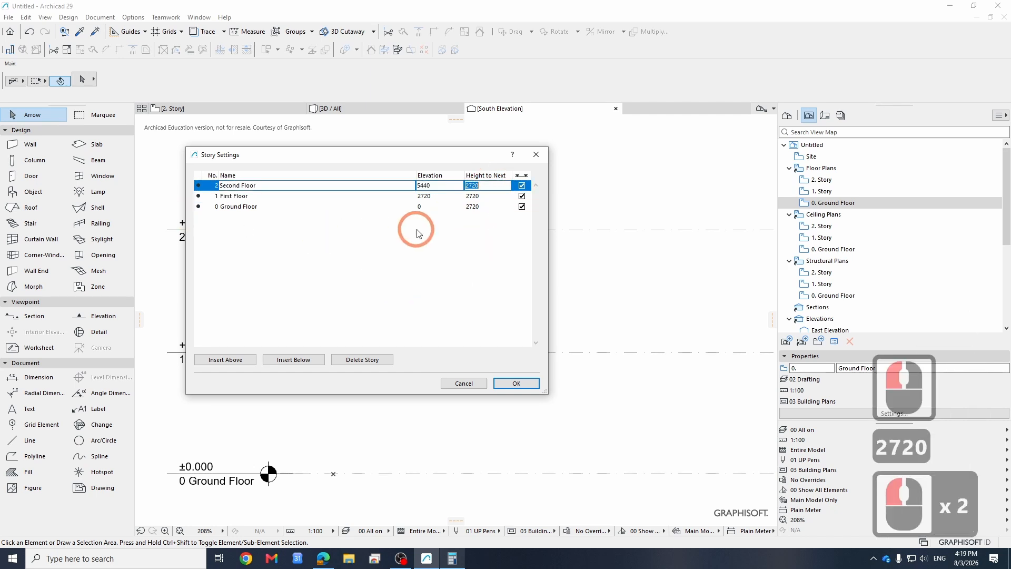
click(518, 378)
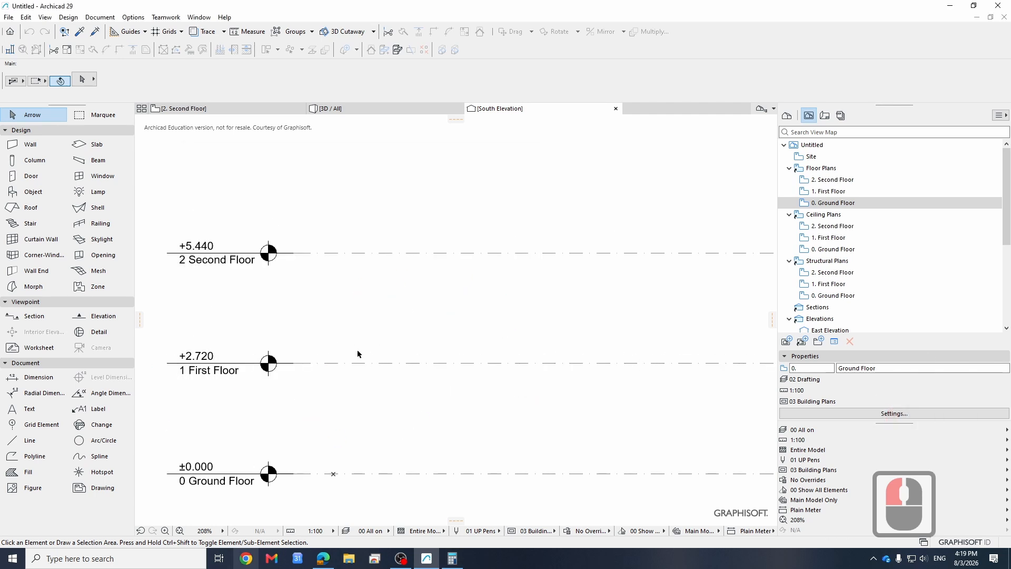
Examine the story level markers at both ends of the South Elevation
scroll(249, 255, down, 4)
middle_drag(487, 367, 393, 361)
scroll(236, 326, up, 4)
middle_drag(237, 332, 377, 360)
scroll(586, 355, down, 6)
scroll(585, 356, up, 3)
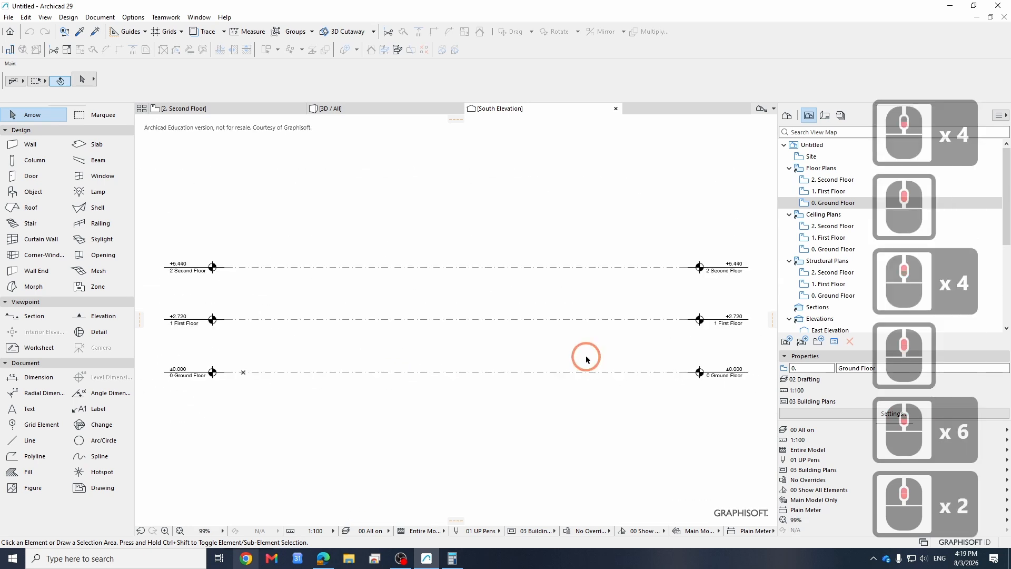
View the Ground, First and Second Floor plans in turn, finishing on the Ground Floor plan
double_click(840, 203)
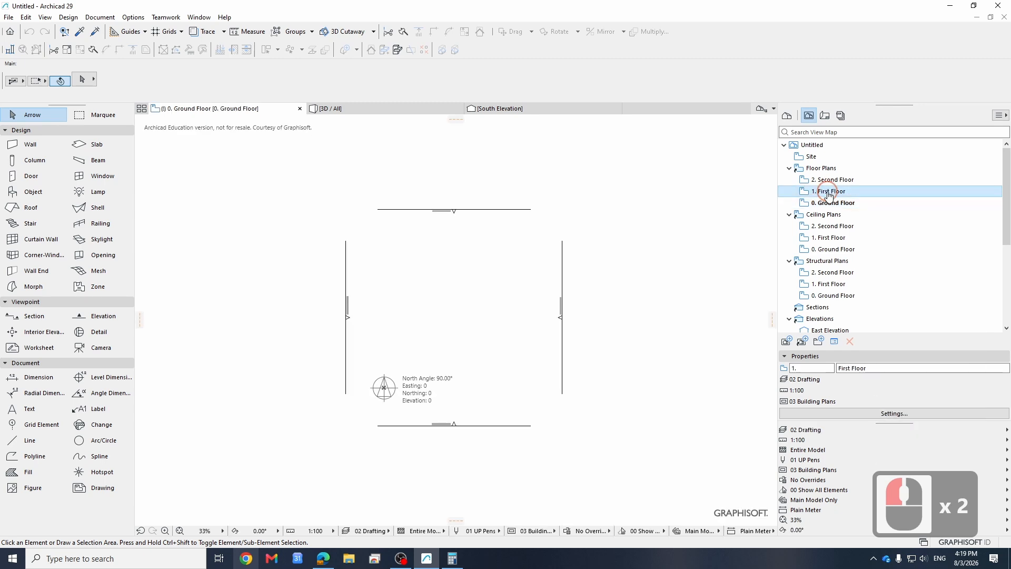
double_click(828, 191)
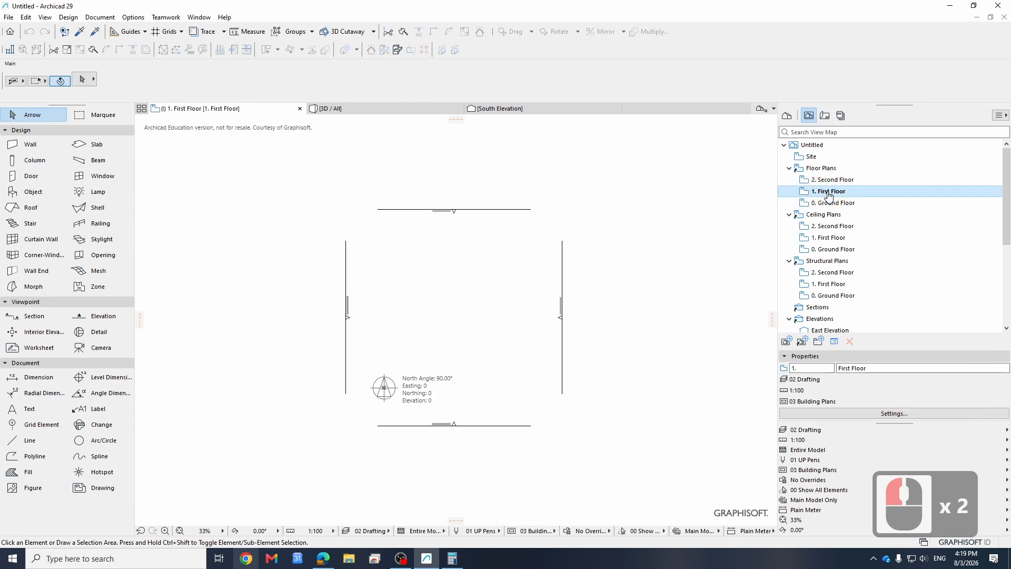
double_click(826, 180)
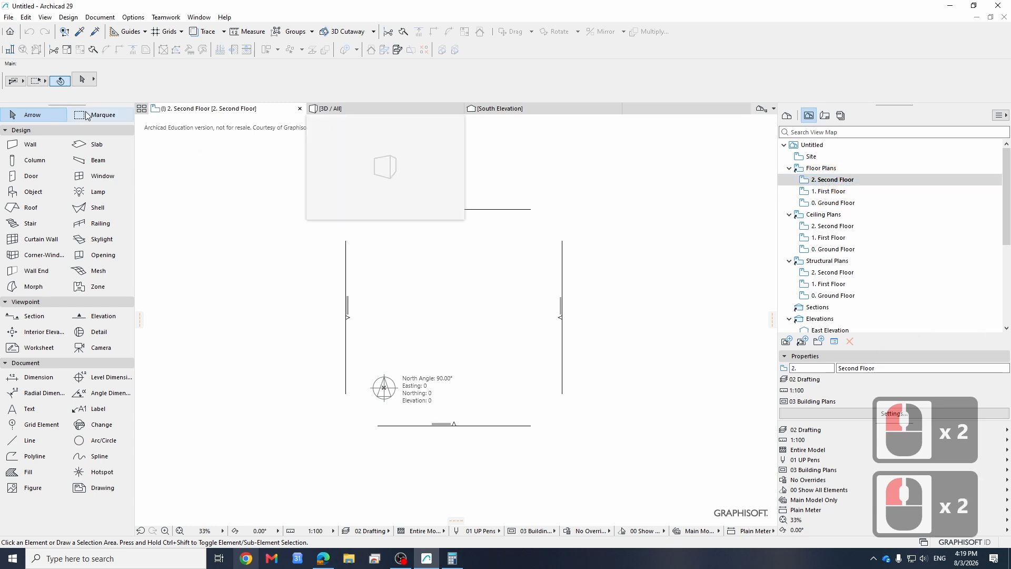
double_click(835, 203)
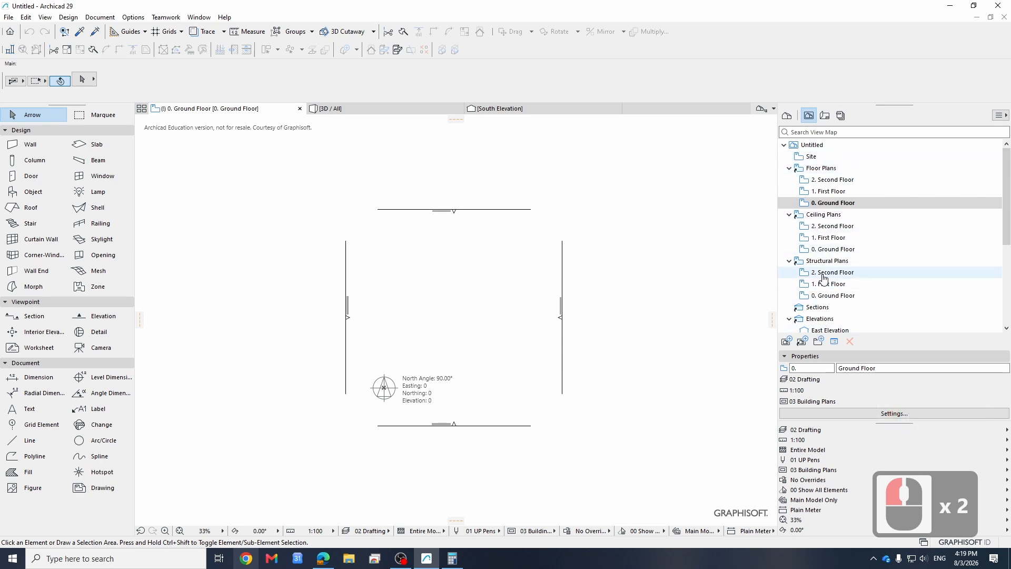
Open the North Elevation and inspect its story level markers
scroll(827, 275, down, 2)
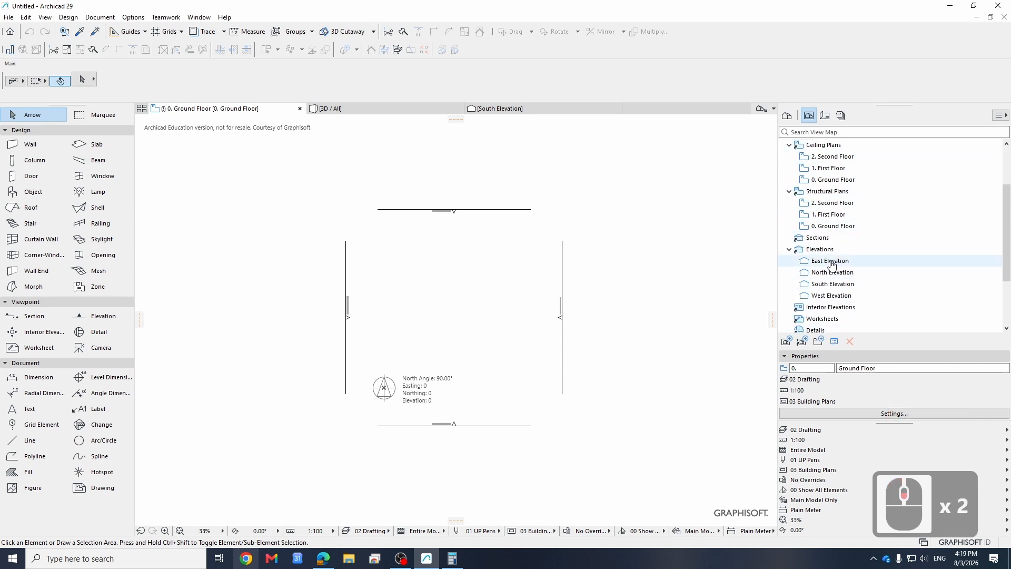
double_click(829, 273)
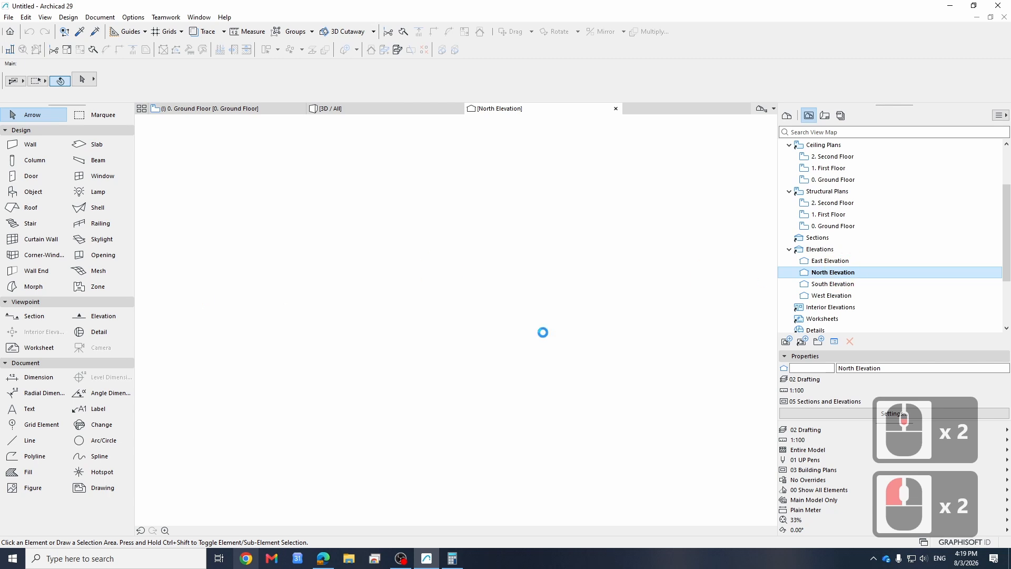
scroll(588, 362, down, 5)
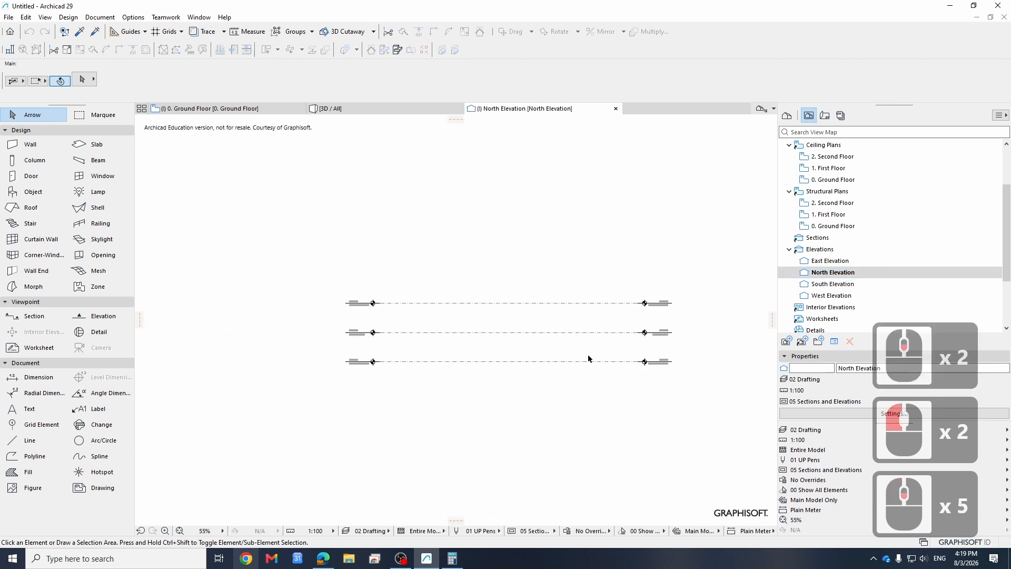
scroll(409, 308, up, 3)
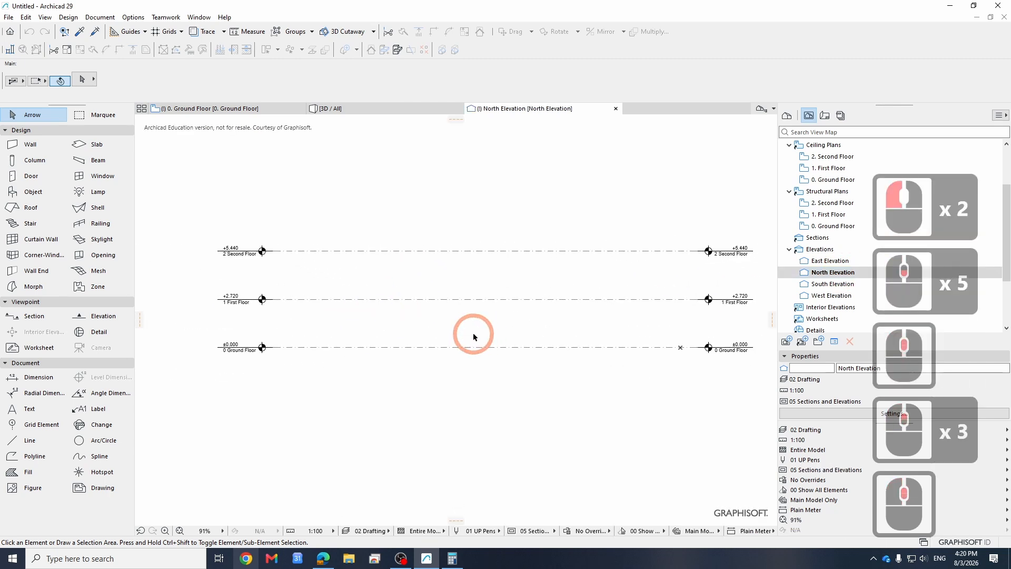
Start saving the project under a new name, with Archicad Solo Project (*.pln) as the file type
click(9, 17)
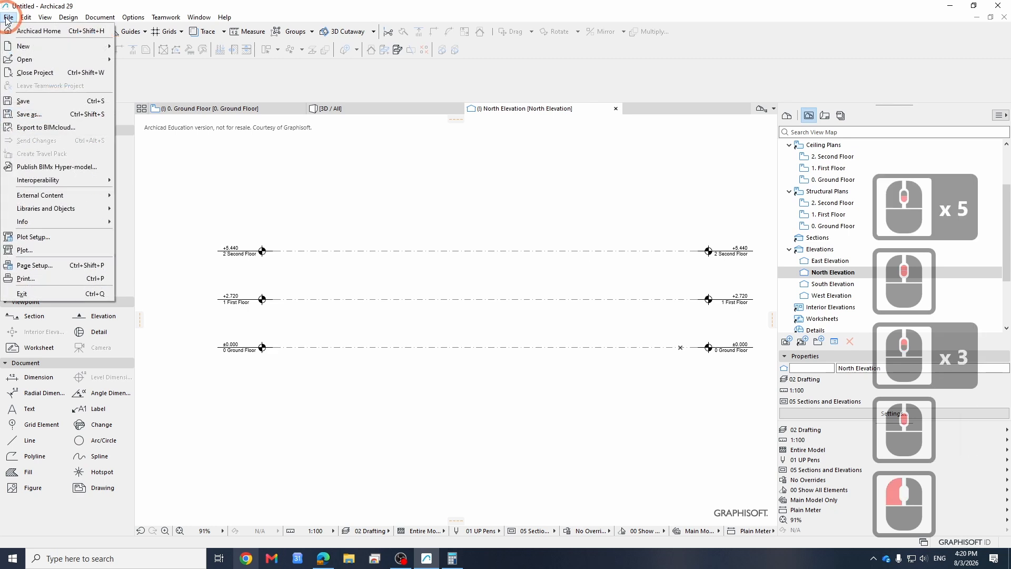
click(29, 113)
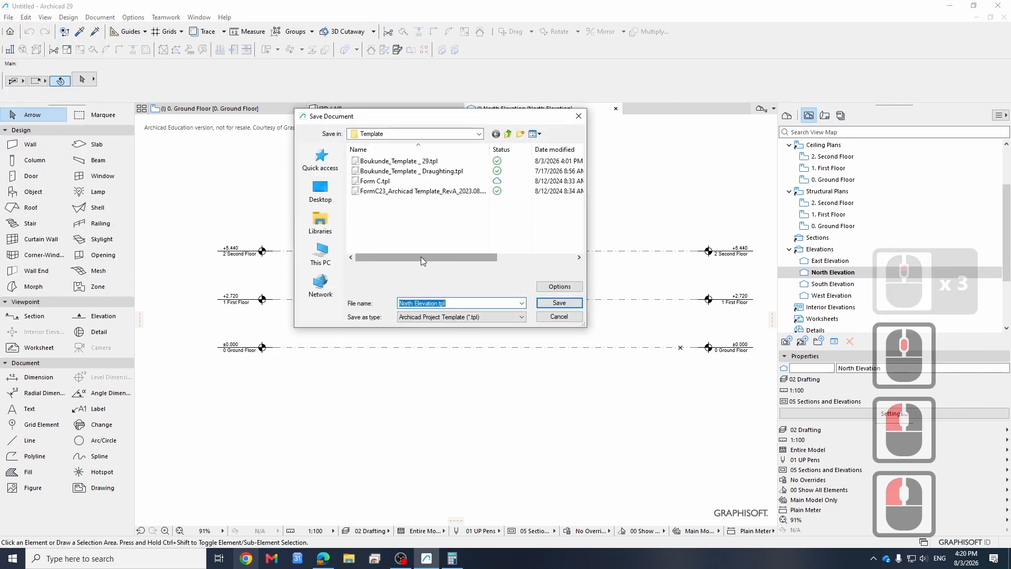
click(408, 317)
scroll(434, 327, up, 5)
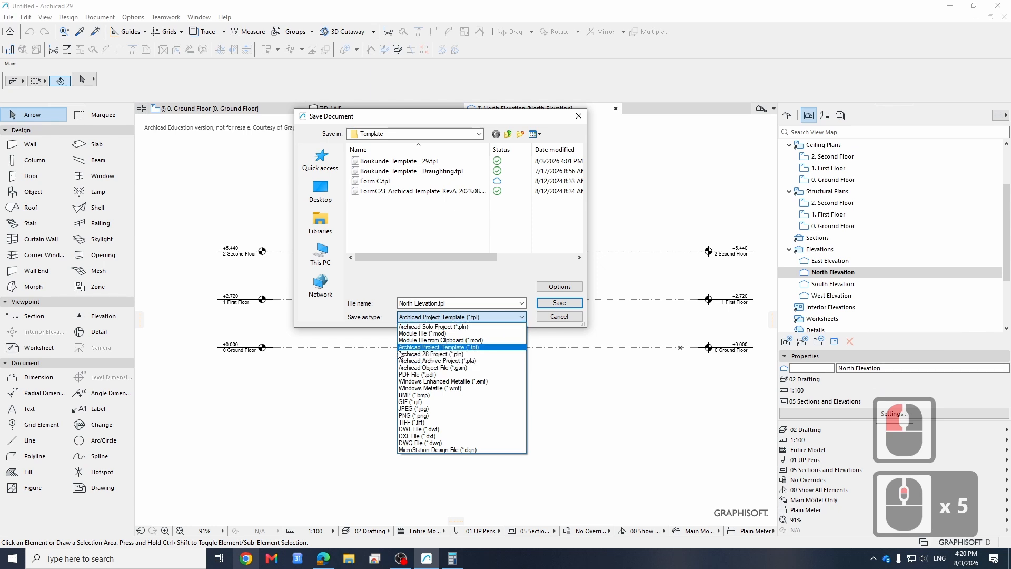
click(416, 327)
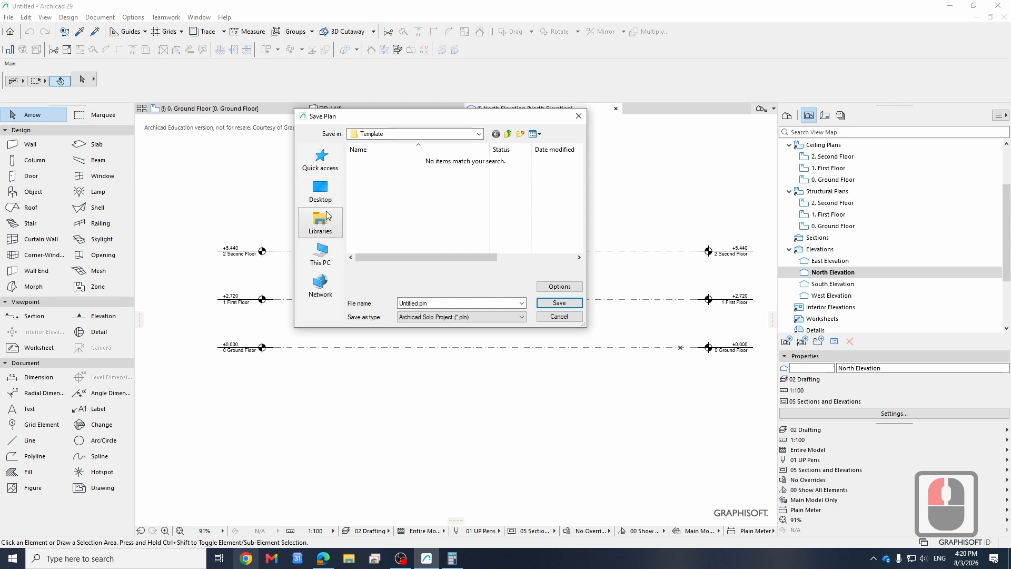
Choose the WorkShop folder on the Desktop as the save location
click(321, 190)
scroll(421, 227, down, 4)
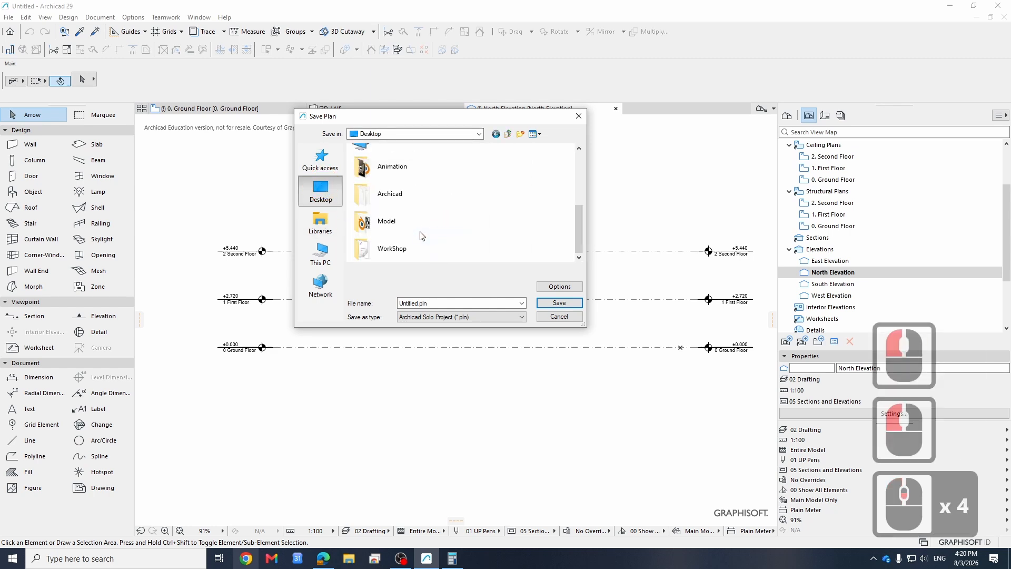
double_click(383, 253)
Name the project file with the student number, an underscore and the student's full name
click(443, 304)
click(443, 304)
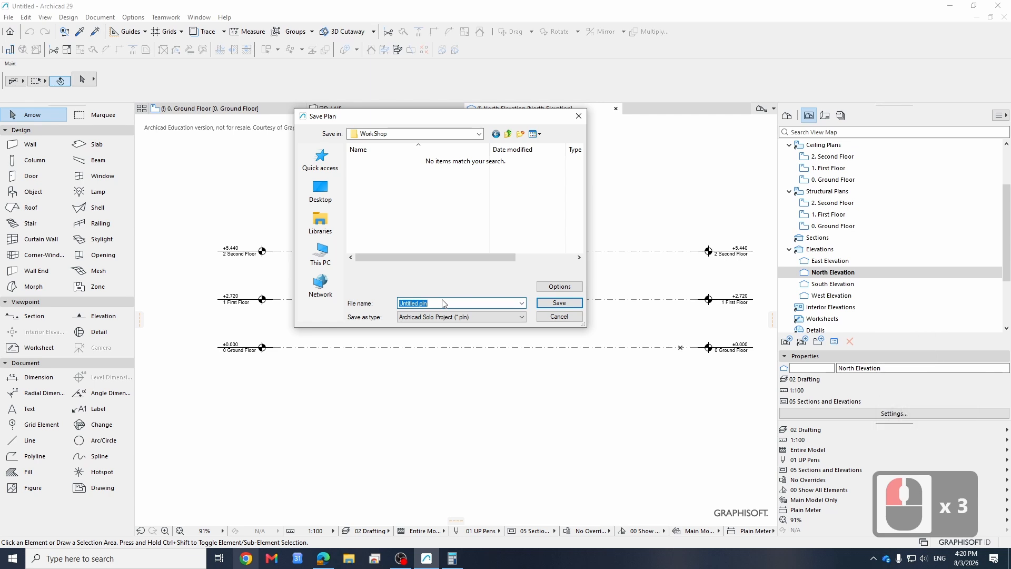
text(u0)
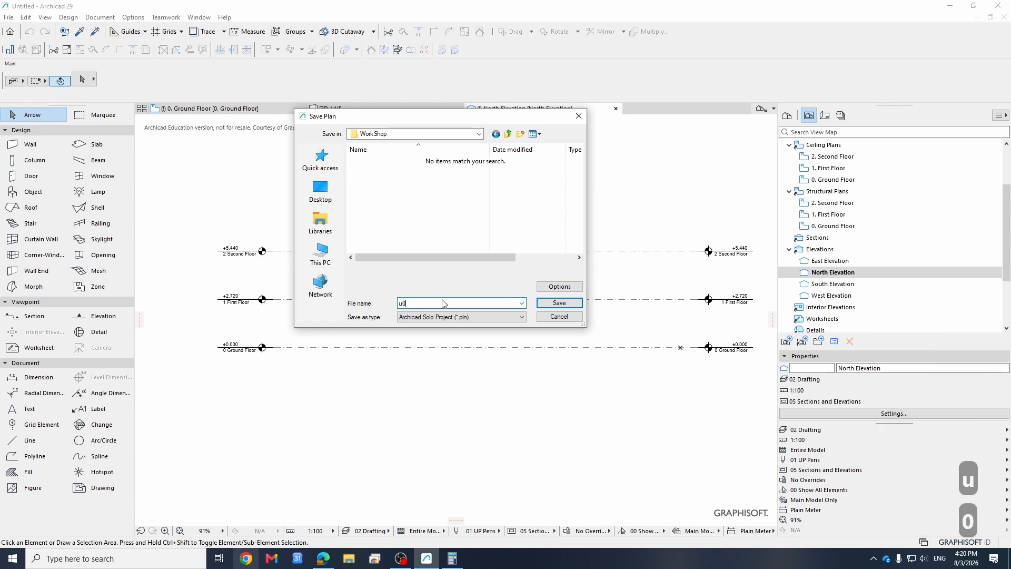
text(123456)
key(Left)
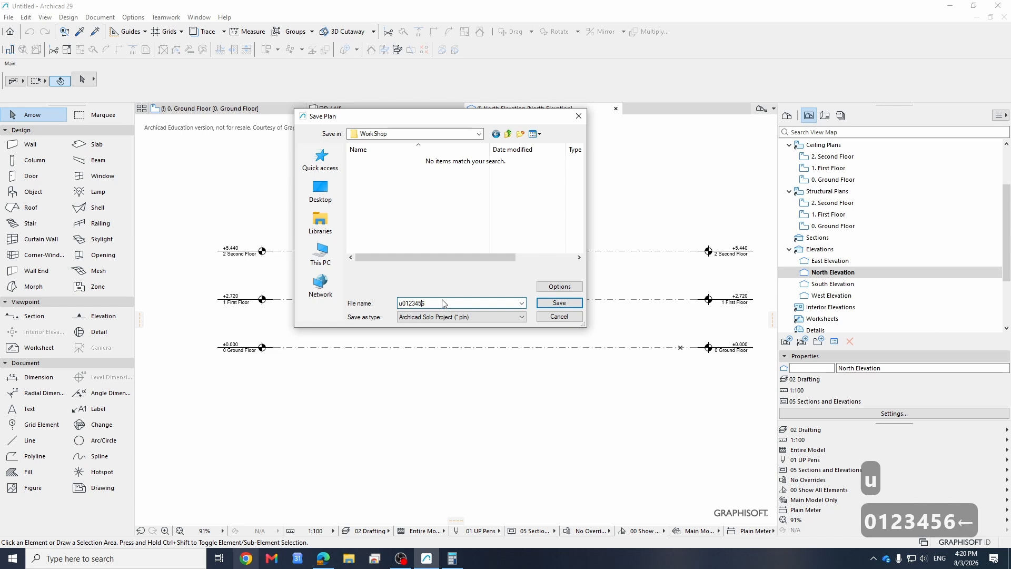
key(Left)
key(Left)
key(Left)
key(BackSpace)
key(Right)
key(Right)
key(Right)
key(Right)
key(Right)
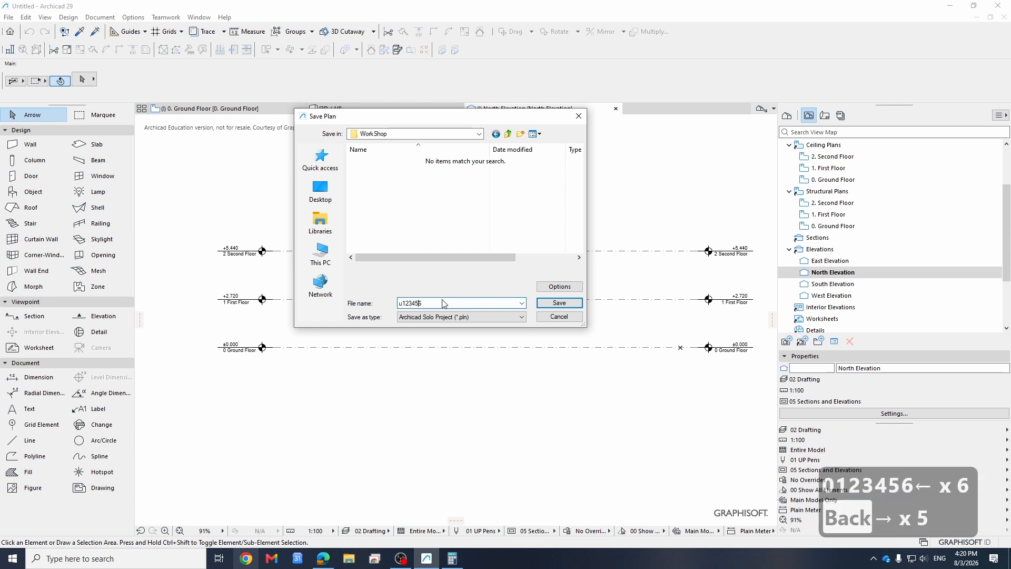
text(78)
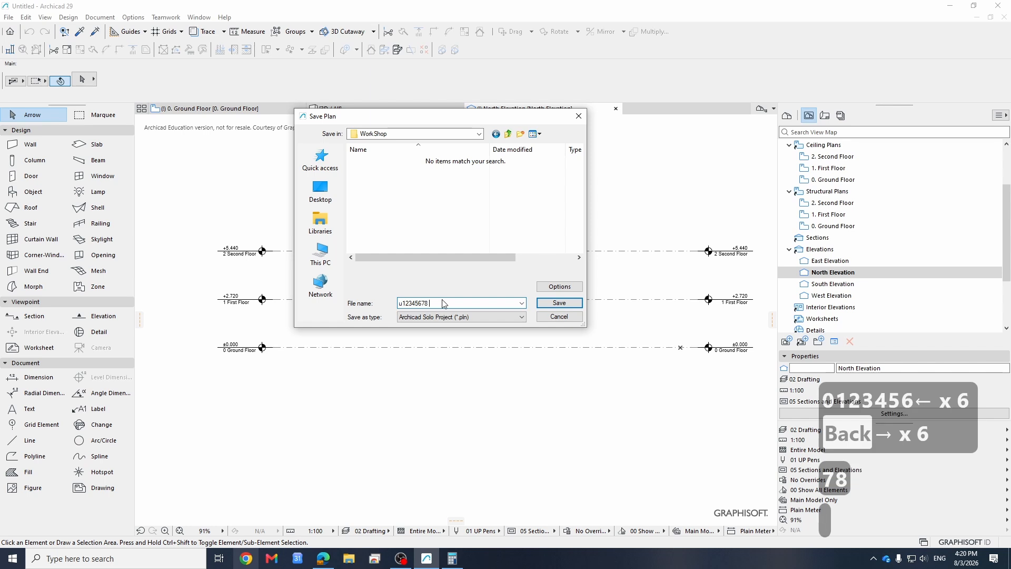
key(BackSpace)
text(_)
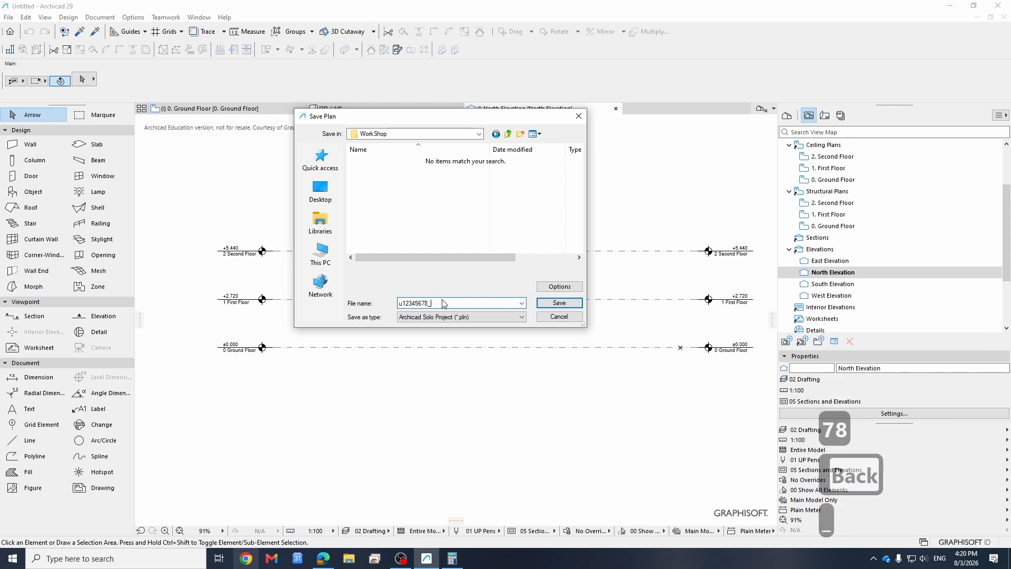
text(Baked_Bean)
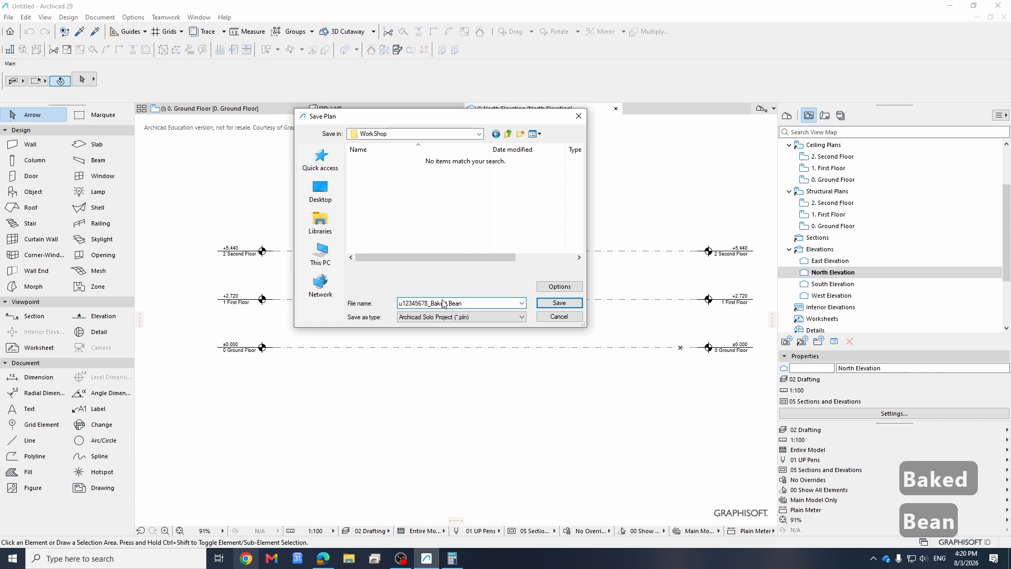
Check the entered file name and save the project in the WorkShop folder
click(466, 302)
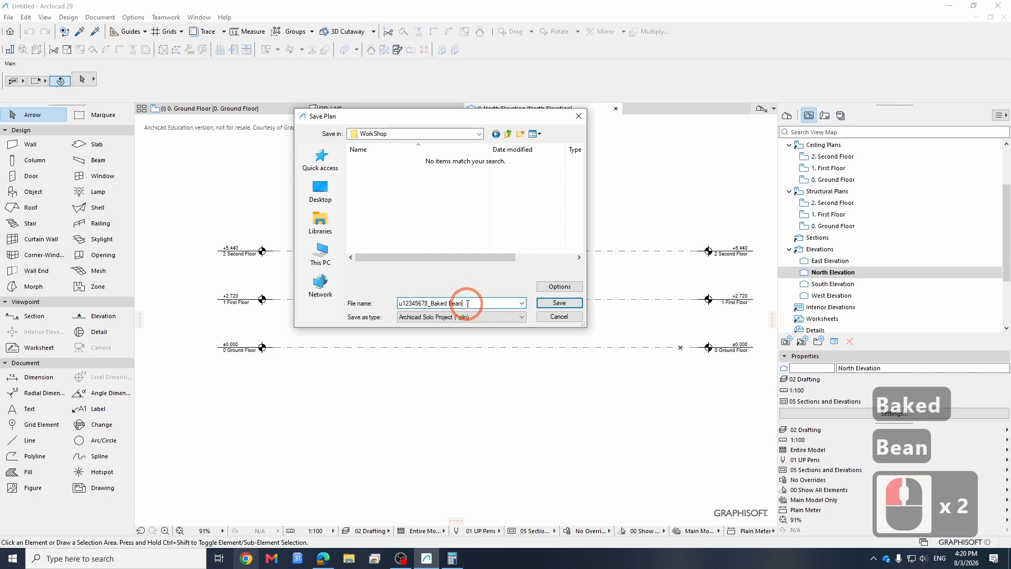
click(430, 310)
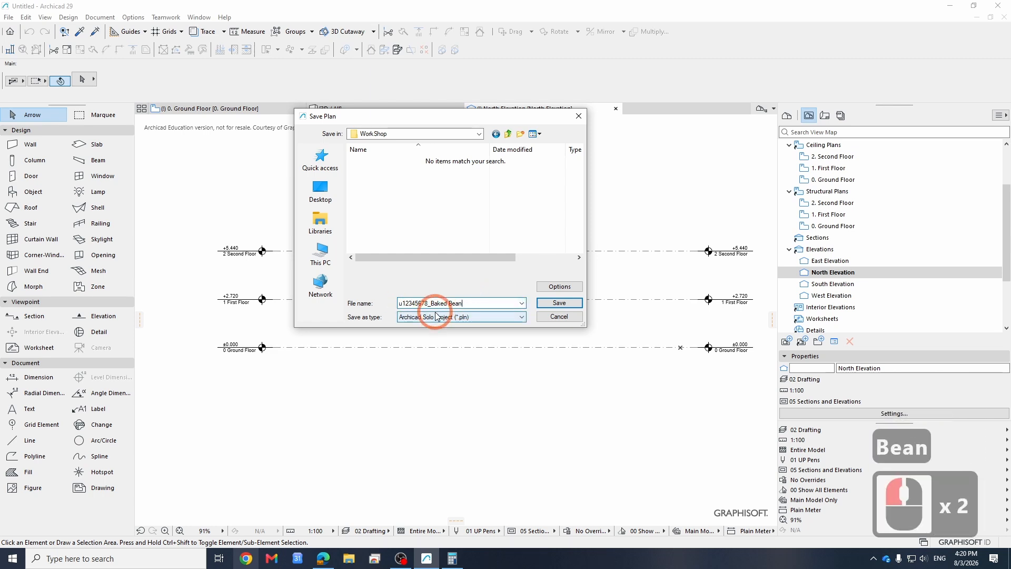
click(482, 308)
click(479, 307)
click(479, 306)
click(479, 304)
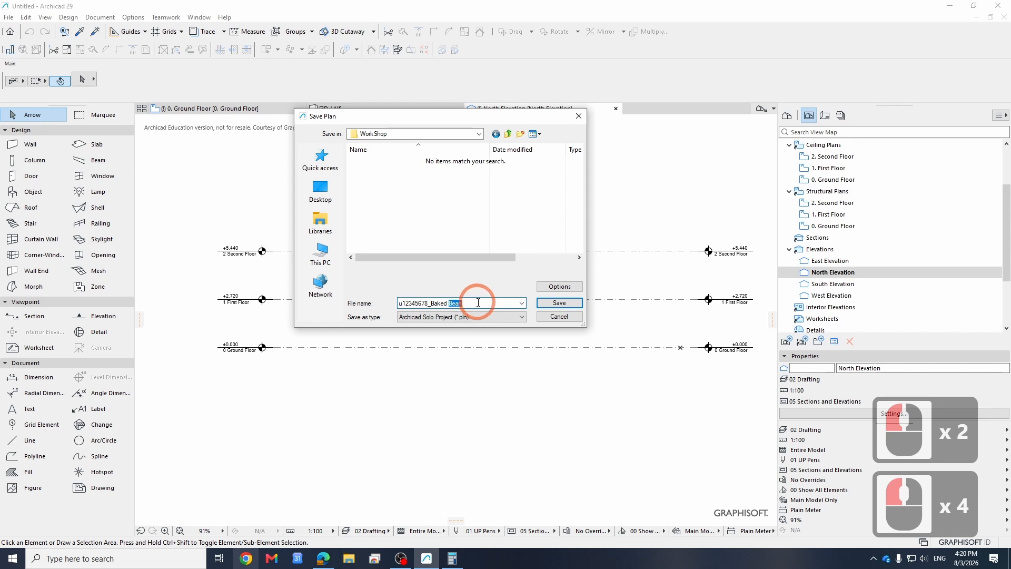
click(478, 304)
click(479, 303)
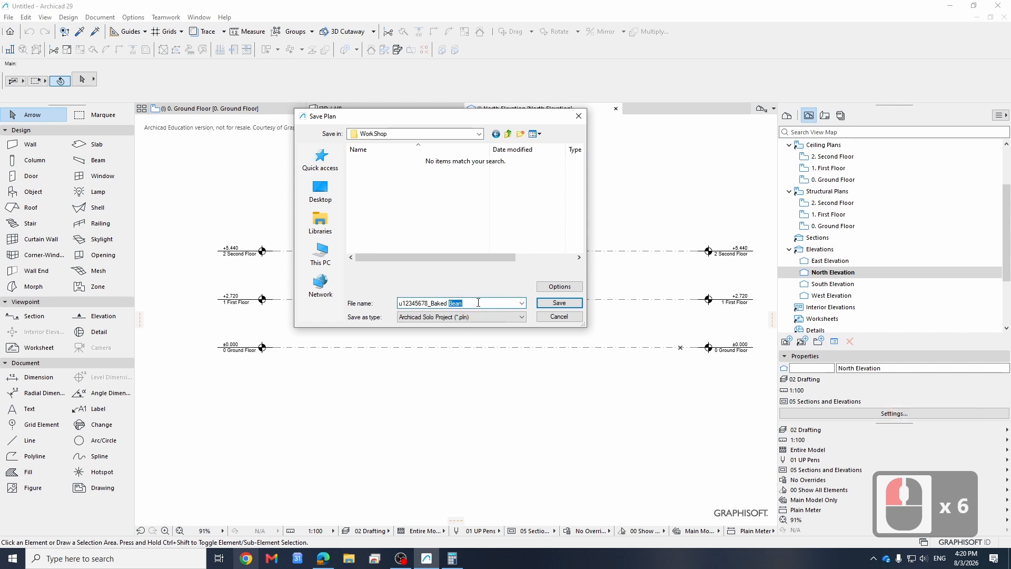
click(426, 303)
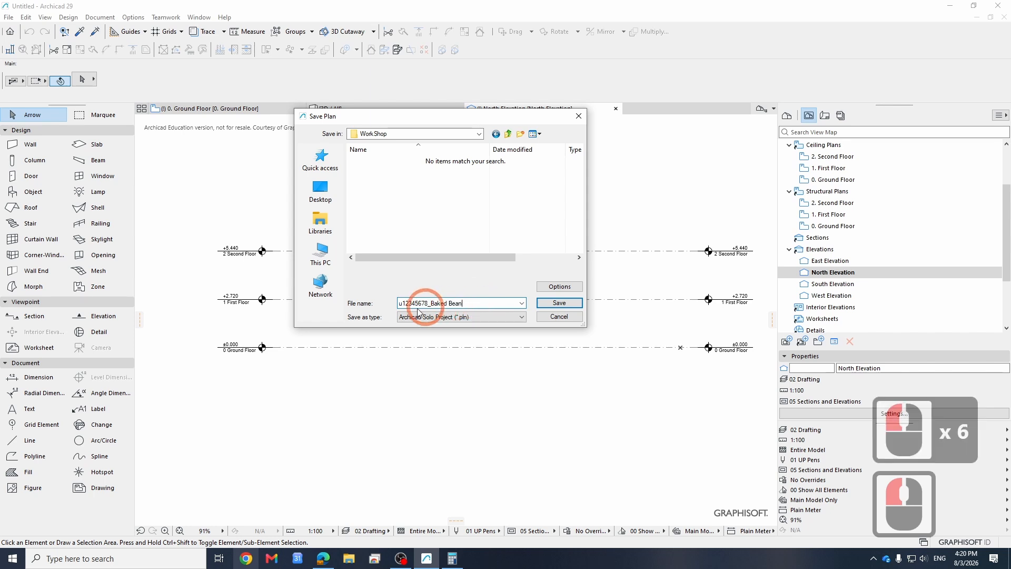
click(553, 304)
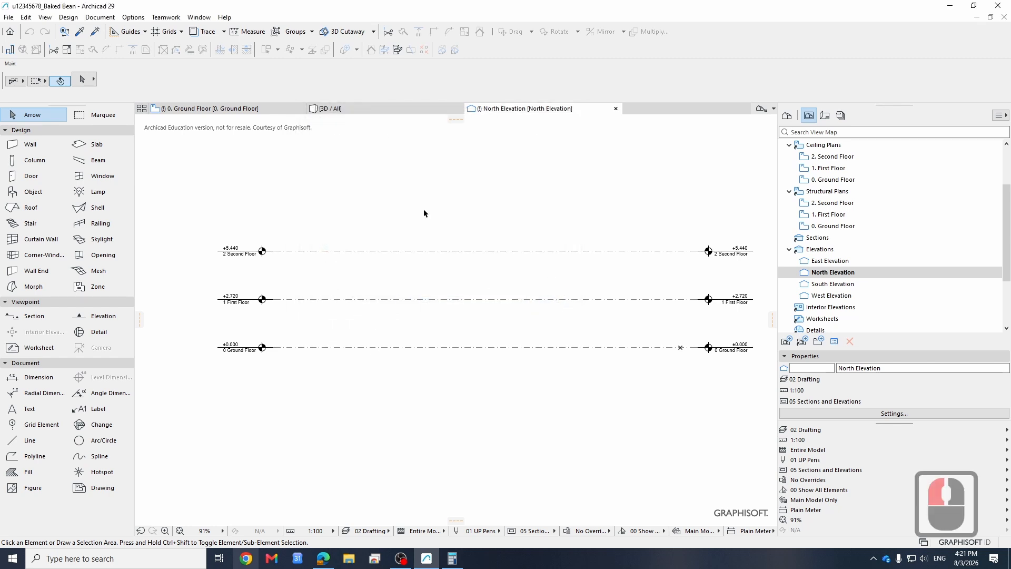
Switch to Teams in the browser and open the Student Files folder in the Support channel's shared files
click(320, 559)
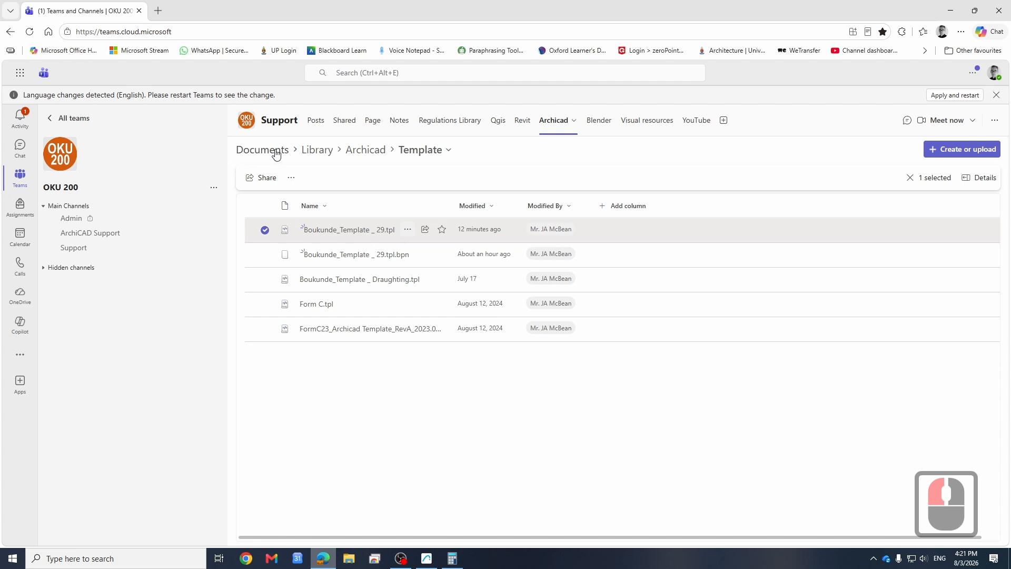
click(275, 151)
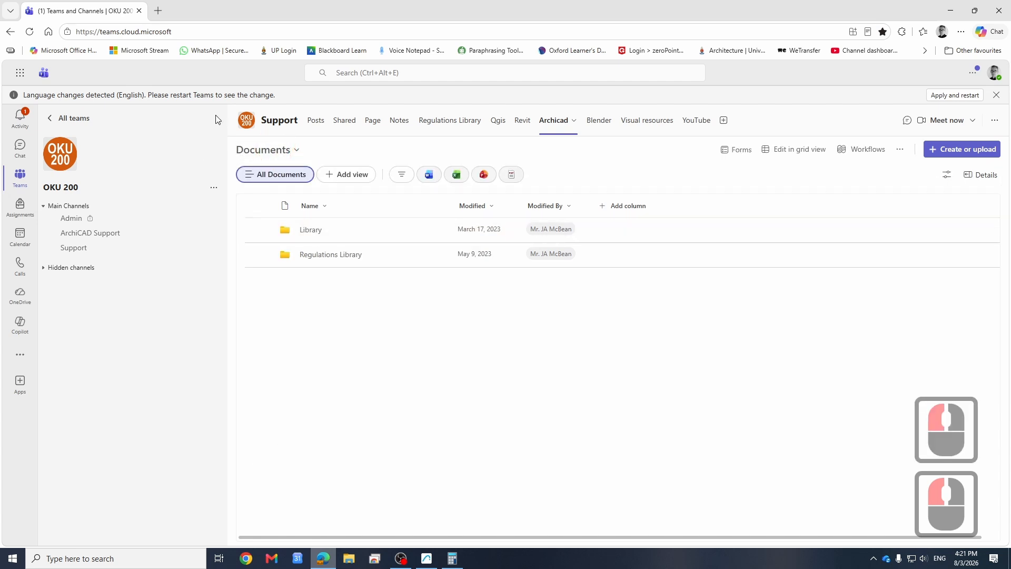
click(340, 121)
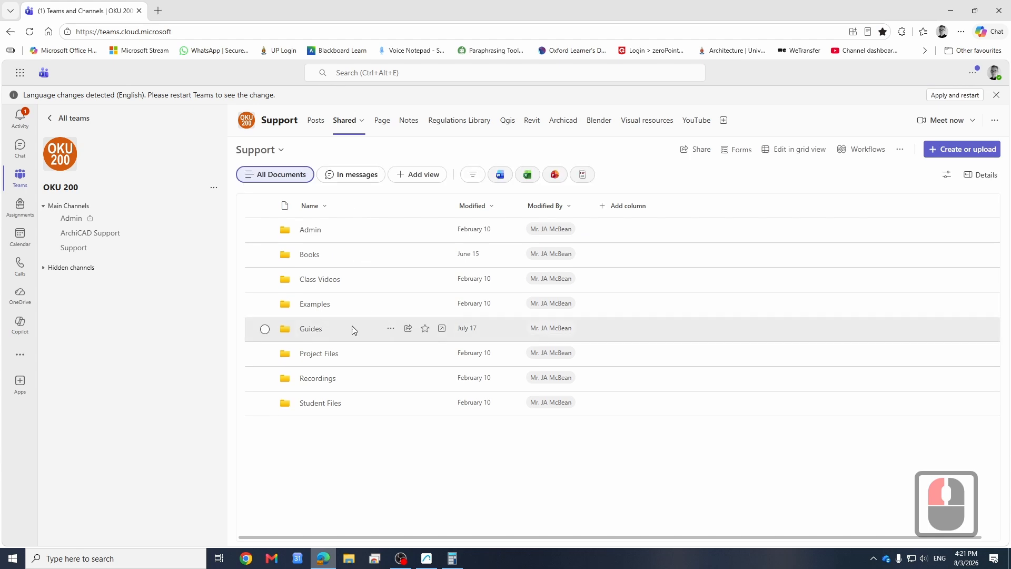
click(319, 404)
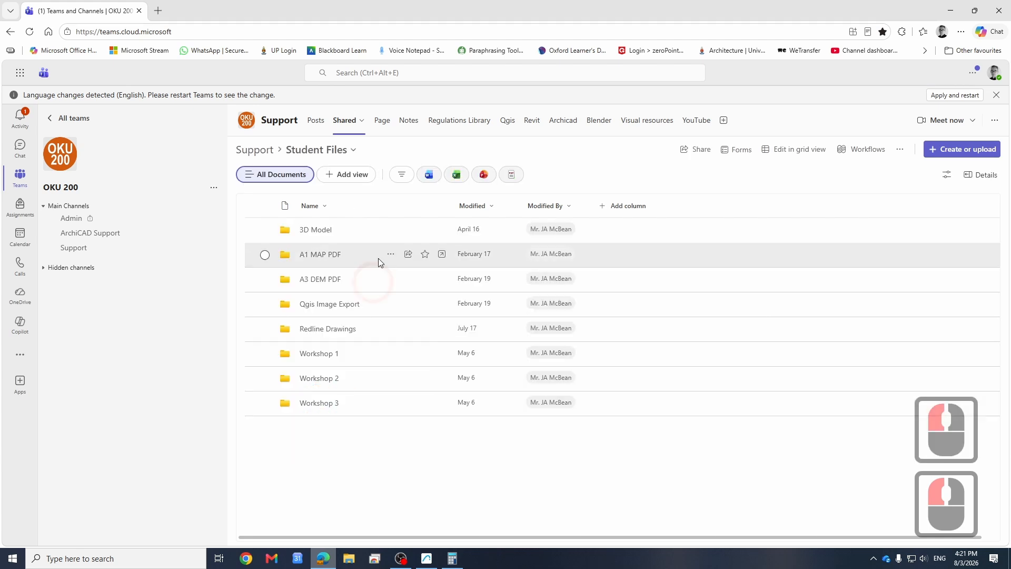